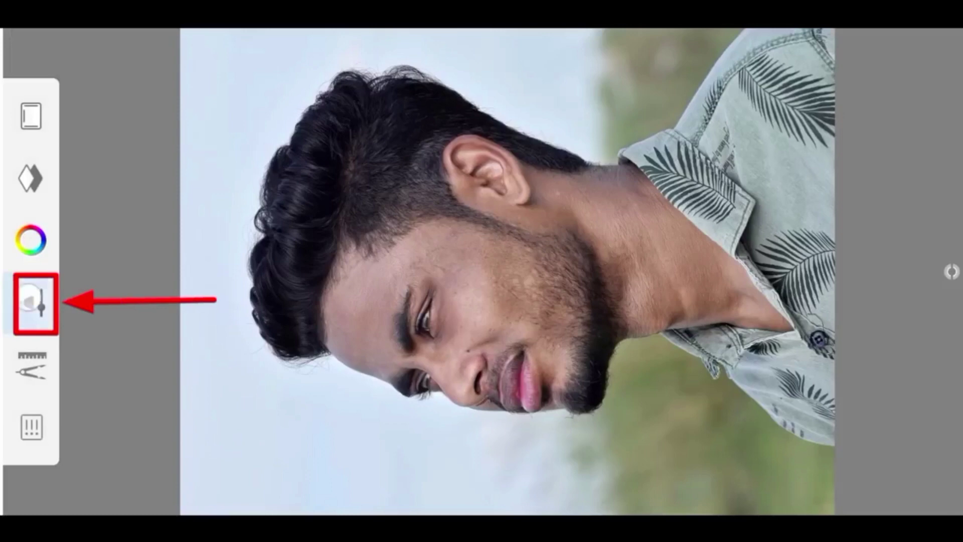
Pick the Smudge Web Brush from the Smudge section of the Brush Library.
left_click(33, 304)
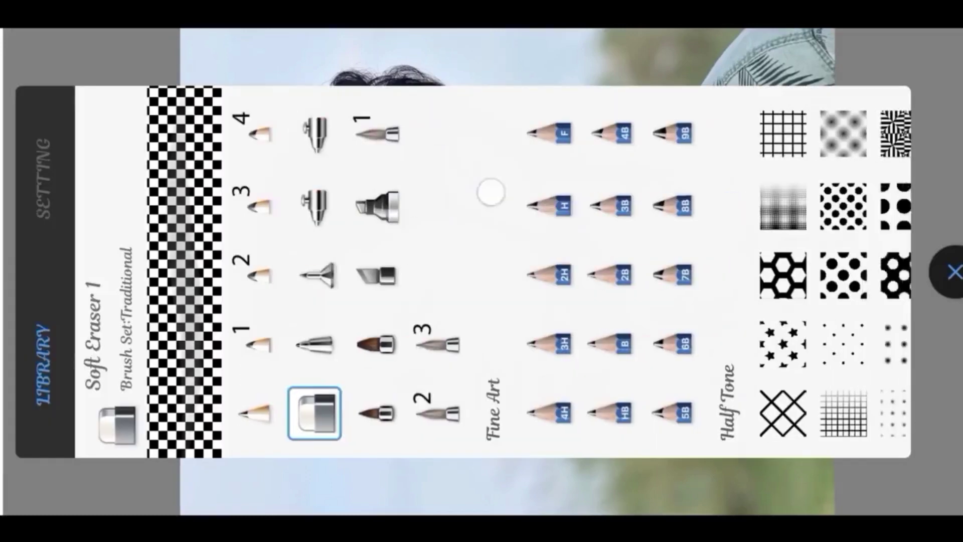
left_click_drag(490, 191, 225, 191)
mouse_move(561, 212)
left_mouse_down()
mouse_move(276, 213)
mouse_move(290, 200)
left_mouse_up()
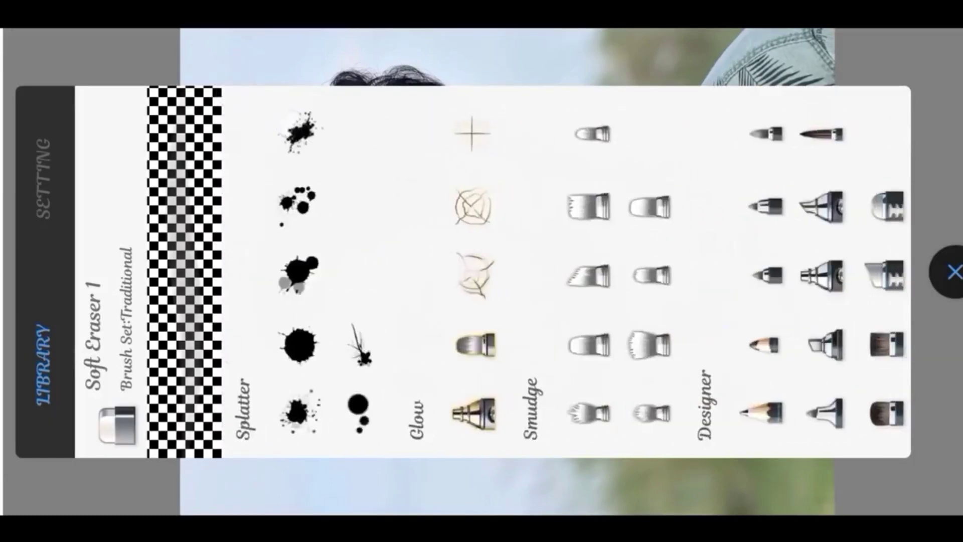
left_click_drag(587, 182, 397, 180)
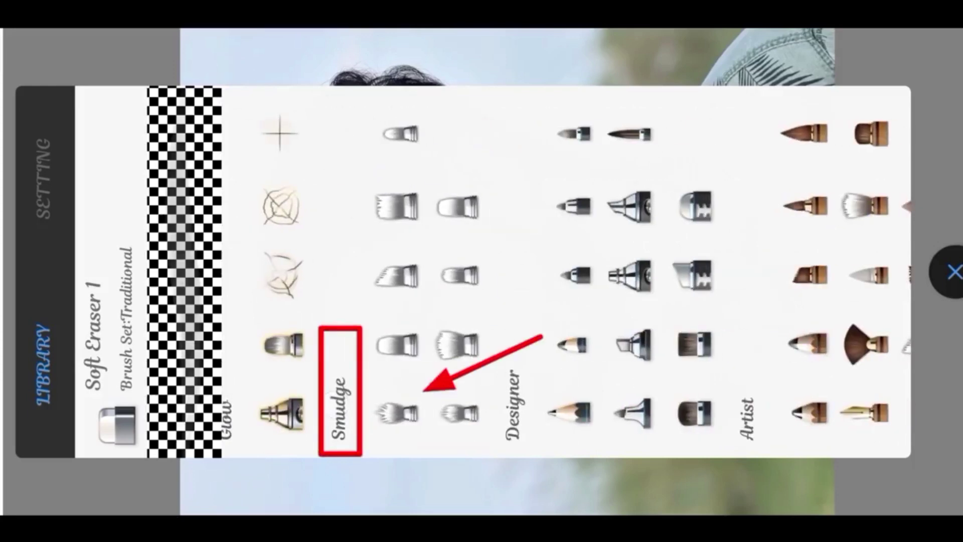
left_click(394, 410)
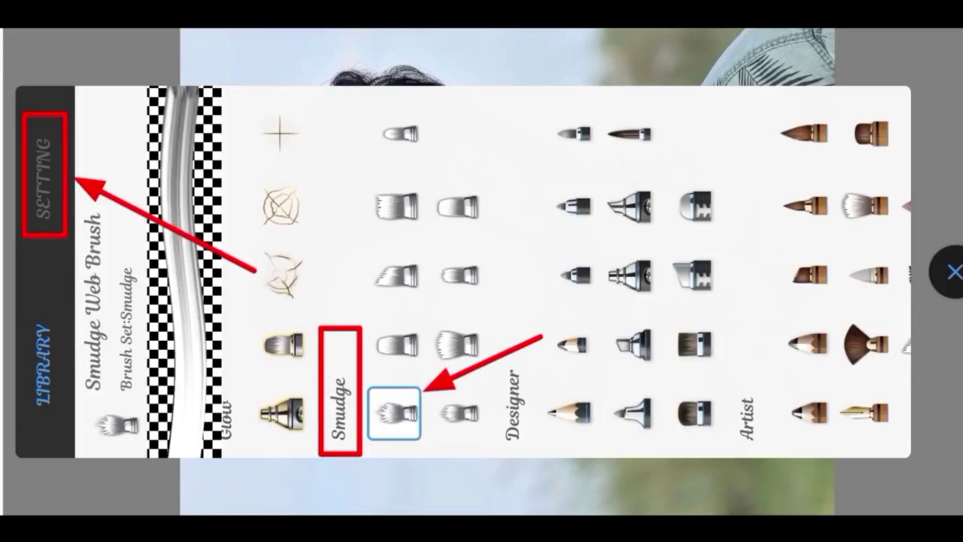
Set the Smudge Web Brush to size 20.5, 30% flow and 30% strength.
left_click(46, 184)
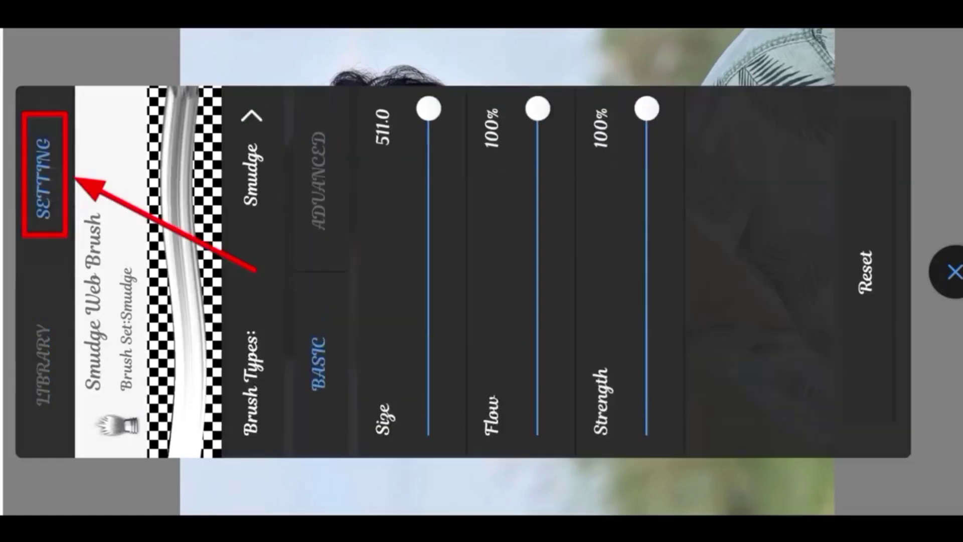
mouse_move(428, 109)
left_mouse_down()
mouse_move(492, 389)
mouse_move(494, 371)
left_mouse_up()
mouse_move(538, 108)
left_mouse_down()
mouse_move(561, 247)
mouse_move(560, 307)
left_mouse_up()
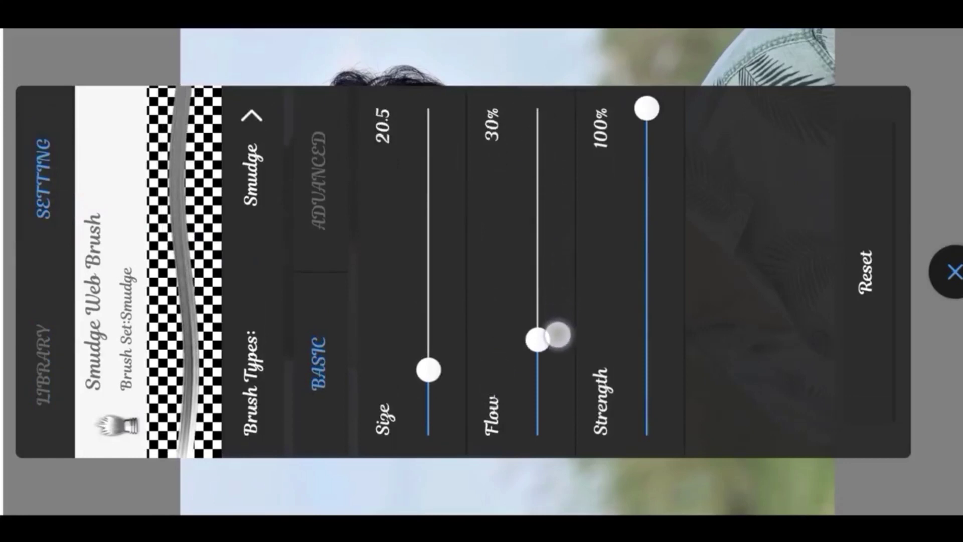
mouse_move(646, 119)
left_mouse_down()
mouse_move(692, 264)
mouse_move(692, 333)
left_mouse_up()
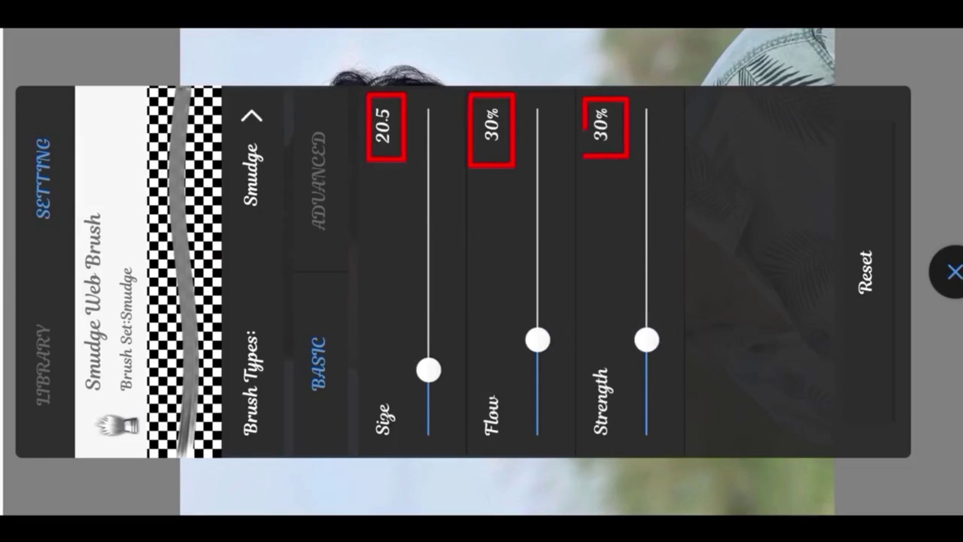
Zoom in and smudge the lower hair edge into smooth strands.
left_click(943, 256)
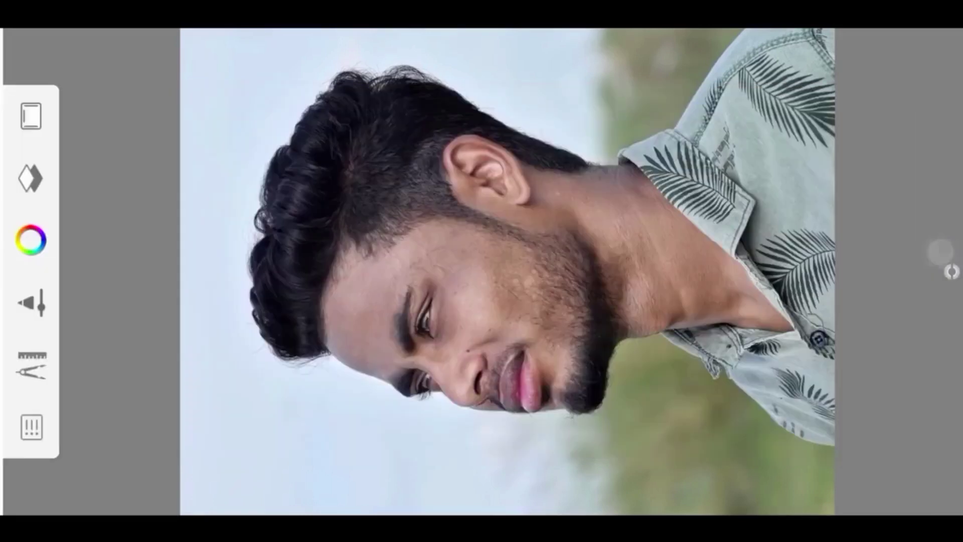
scroll(333, 301, "up", 10)
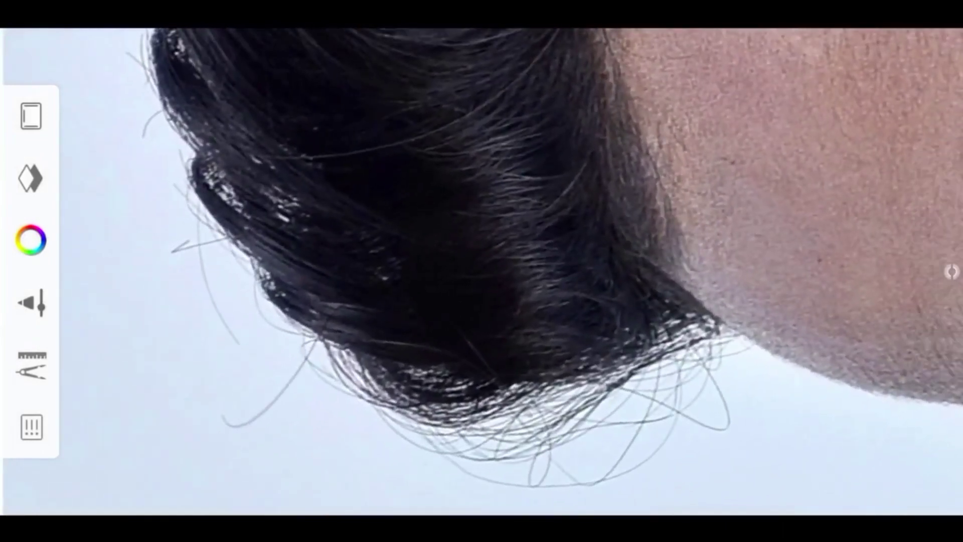
left_click_drag(582, 358, 216, 298)
left_click_drag(552, 401, 197, 339)
left_click_drag(620, 442, 217, 397)
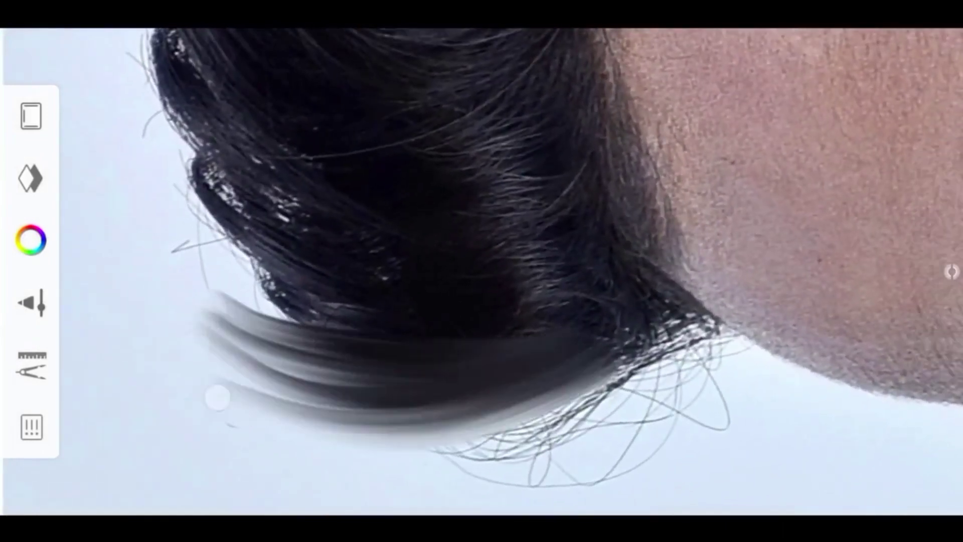
left_click_drag(431, 421, 161, 341)
left_click_drag(410, 391, 125, 283)
Sweep hair strands upward from the head into the background.
left_click_drag(376, 341, 157, 280)
left_click_drag(350, 311, 108, 165)
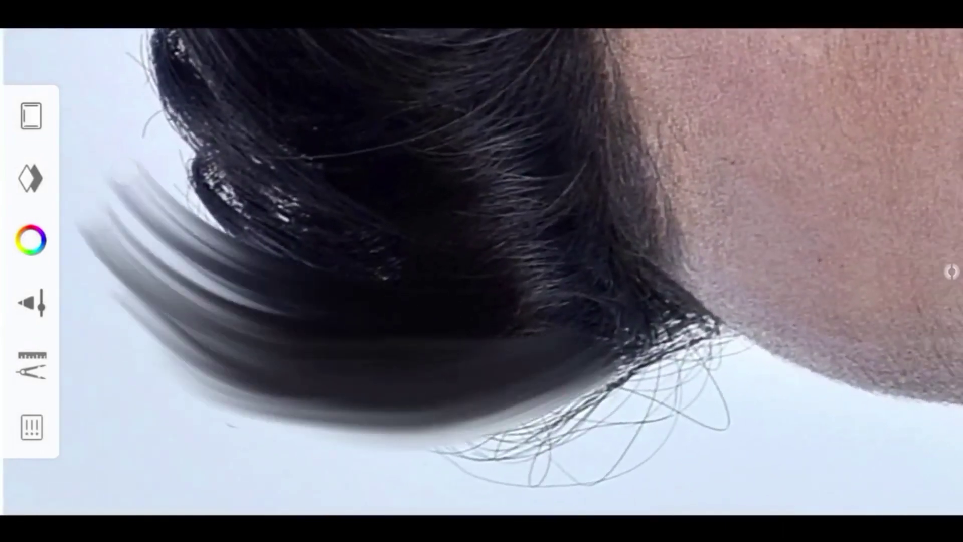
left_click_drag(321, 316, 70, 150)
left_click_drag(652, 301, 717, 371)
left_click_drag(476, 301, 186, 190)
Smooth more of the frizzy hair edge into sleek strands.
left_click_drag(416, 316, 241, 185)
left_click_drag(411, 266, 239, 132)
left_click_drag(431, 241, 231, 96)
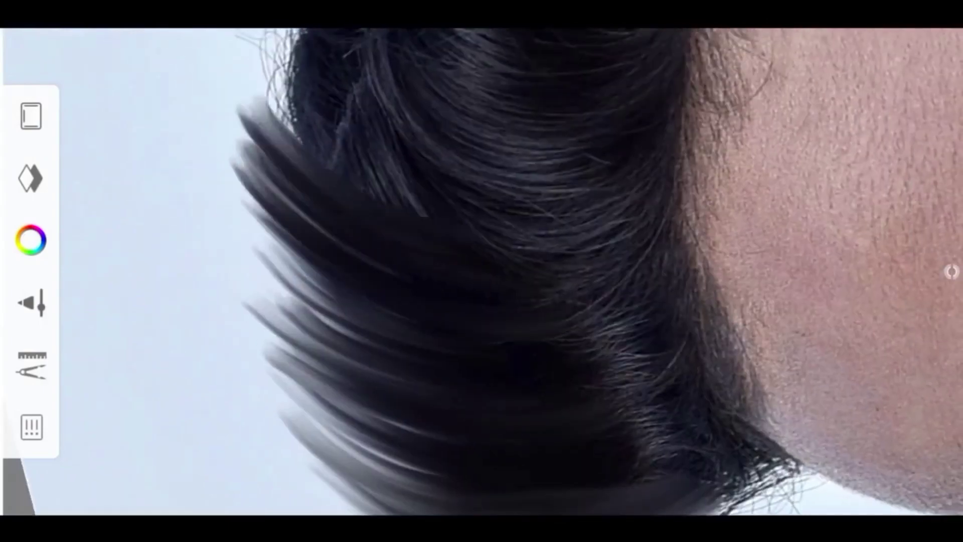
left_click_drag(414, 326, 316, 218)
left_click_drag(401, 351, 301, 223)
left_click_drag(496, 306, 344, 120)
Smudge additional hair strands along the head's outline.
left_click_drag(436, 190, 342, 100)
left_click_drag(511, 305, 372, 208)
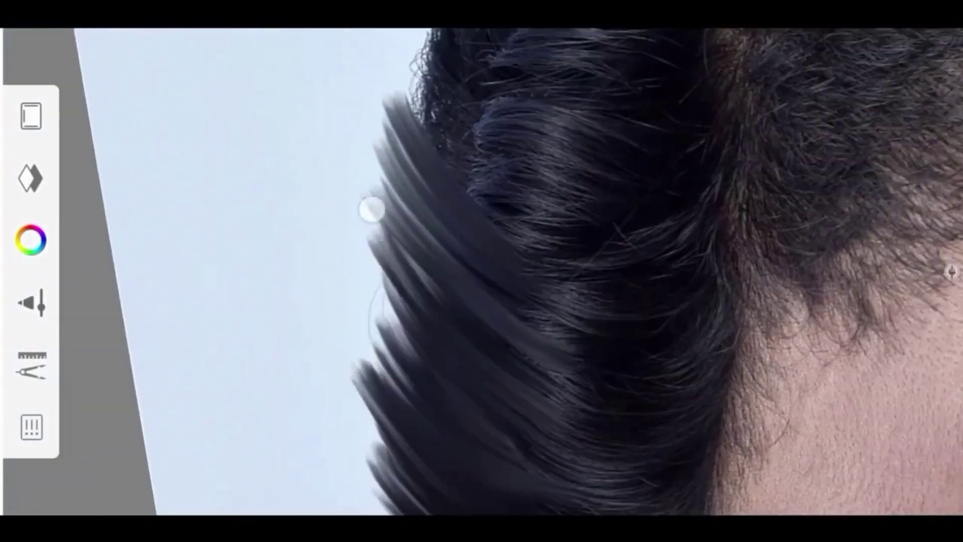
left_click_drag(421, 386, 333, 196)
mouse_move(451, 251)
left_mouse_down()
mouse_move(316, 227)
mouse_move(454, 382)
mouse_move(321, 151)
left_mouse_up()
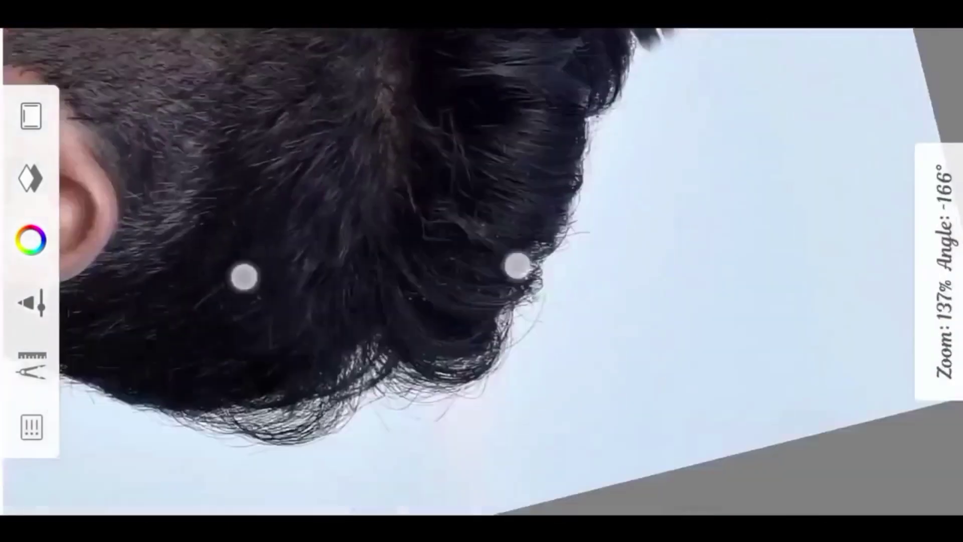
Smudge the stray curls and frizzy ends into strands sweeping outward.
mouse_move(281, 226)
left_mouse_down()
mouse_move(509, 340)
mouse_move(707, 349)
left_mouse_up()
left_click_drag(376, 260, 737, 276)
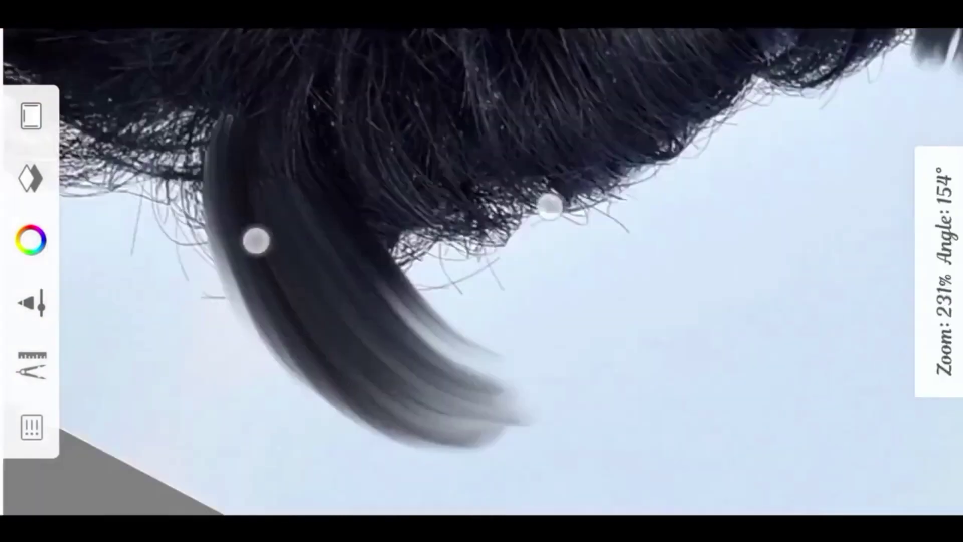
left_click_drag(592, 306, 486, 292)
mouse_move(591, 261)
left_mouse_down()
mouse_move(444, 189)
mouse_move(462, 306)
left_mouse_up()
left_click_drag(301, 236, 462, 306)
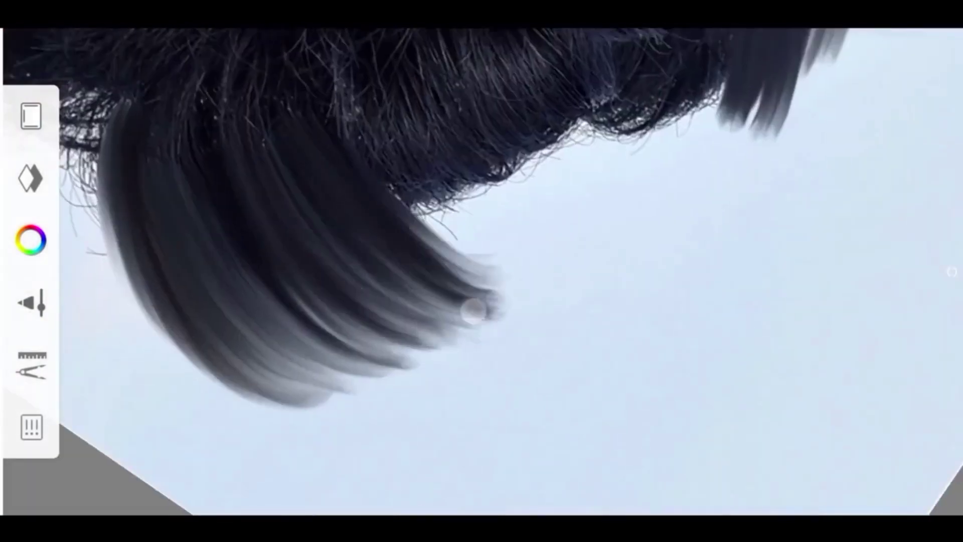
left_click_drag(361, 176, 475, 307)
mouse_move(585, 208)
left_mouse_down()
mouse_move(456, 242)
mouse_move(280, 339)
mouse_move(367, 339)
mouse_move(321, 301)
left_mouse_up()
Check the whole face, then smudge strands along the left hair edge.
left_click_drag(481, 301, 326, 241)
left_click_drag(269, 258, 179, 161)
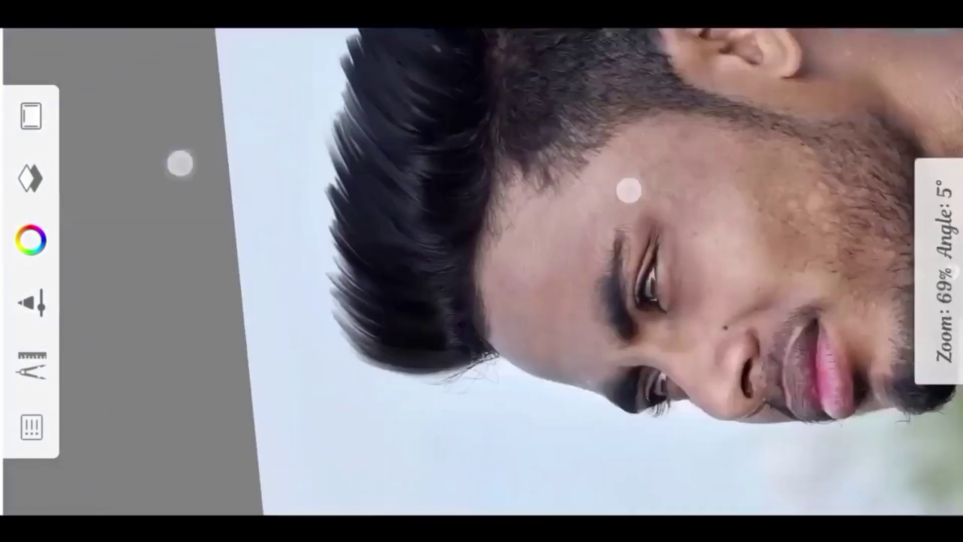
mouse_move(263, 249)
left_mouse_down()
mouse_move(326, 261)
mouse_move(381, 151)
left_mouse_up()
left_click_drag(351, 301, 401, 190)
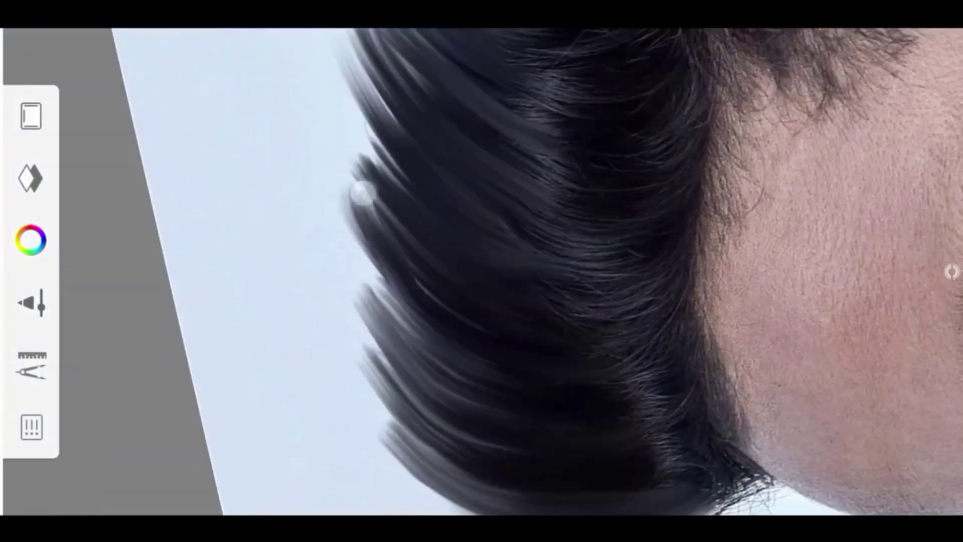
left_click_drag(351, 321, 401, 120)
left_click_drag(401, 211, 371, 96)
Rotate the view and tidy the hair edge with short smudge strokes.
left_click_drag(281, 261, 326, 260)
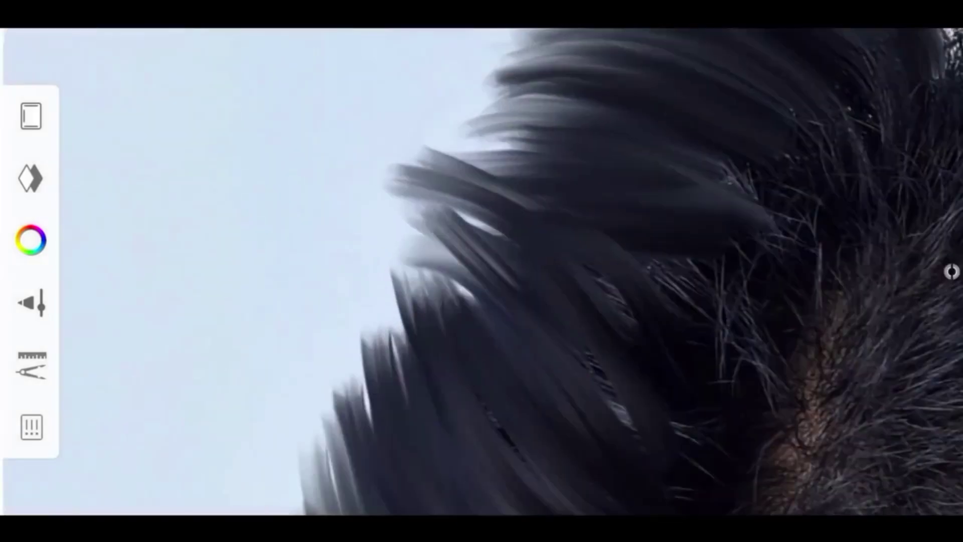
mouse_move(432, 300)
left_mouse_down()
mouse_move(435, 187)
mouse_move(327, 286)
left_mouse_up()
left_click_drag(496, 210, 401, 300)
left_click_drag(496, 231, 426, 361)
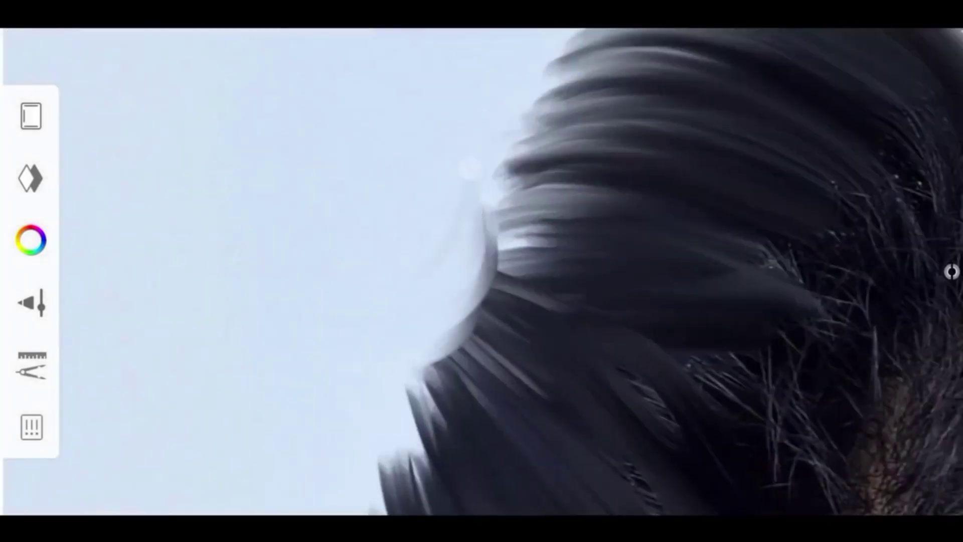
mouse_move(451, 250)
left_mouse_down()
mouse_move(311, 247)
mouse_move(401, 251)
left_mouse_up()
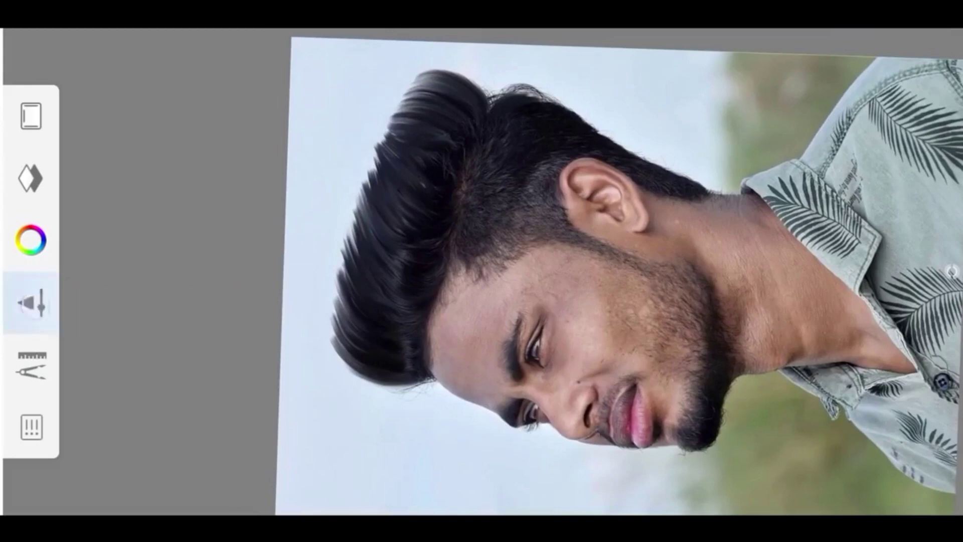
Switch to the Smudge Coarse Angular Brush from the brush library.
left_click(33, 305)
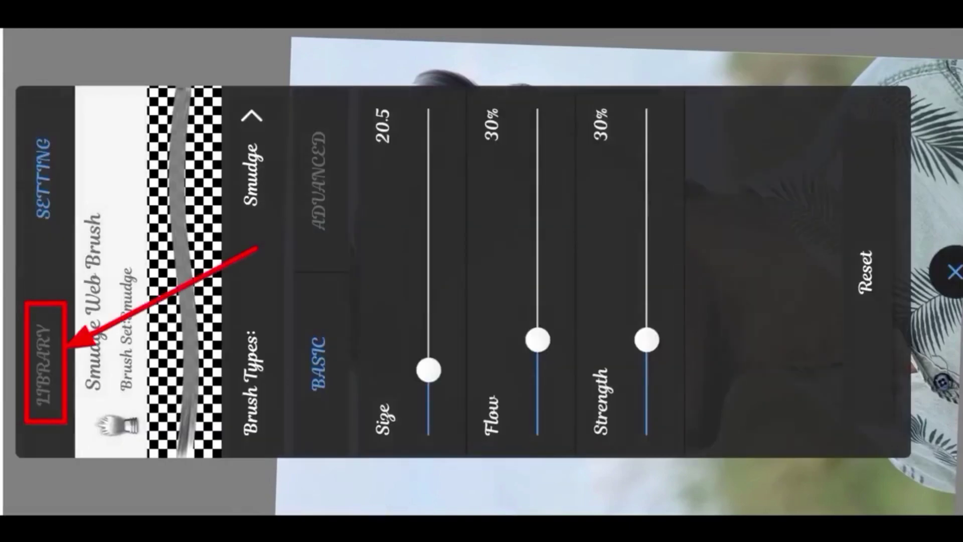
left_click(47, 327)
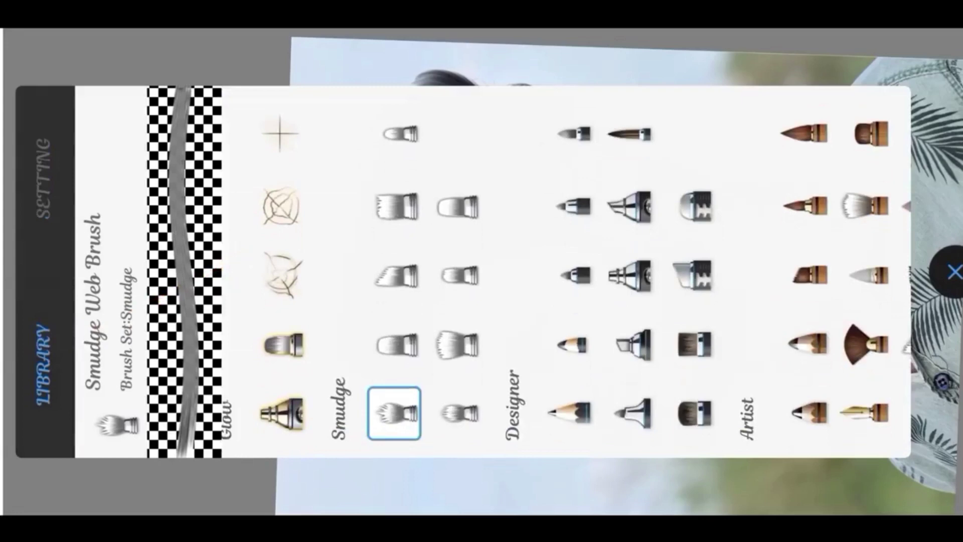
left_click(396, 264)
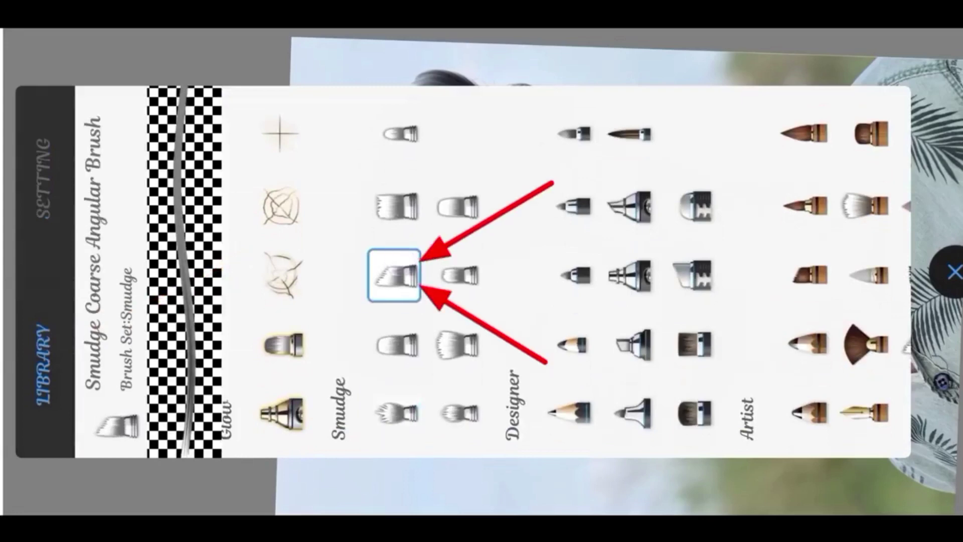
Set the Smudge Coarse Angular Brush to size 20.4, 33% flow and 30% strength.
left_click(44, 189)
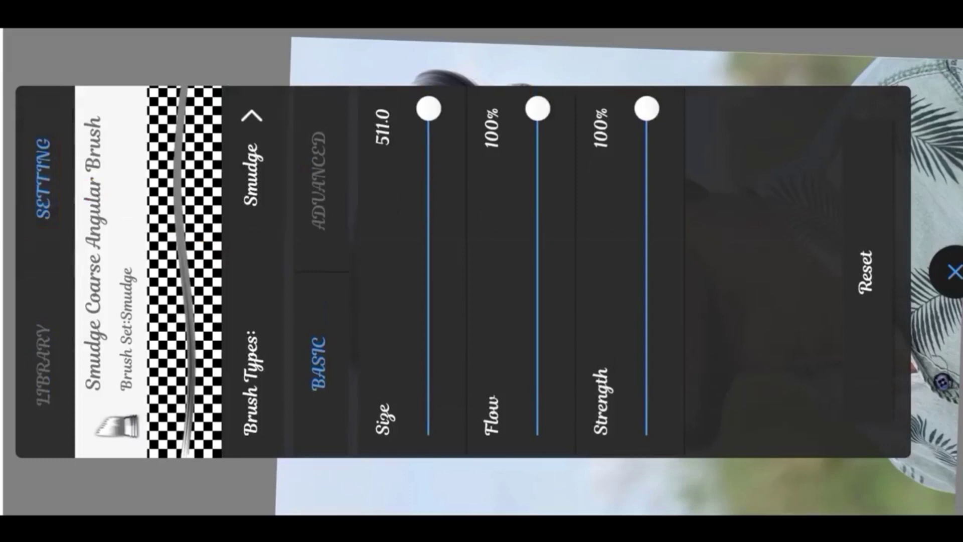
mouse_move(429, 109)
left_mouse_down()
mouse_move(488, 335)
mouse_move(487, 366)
left_mouse_up()
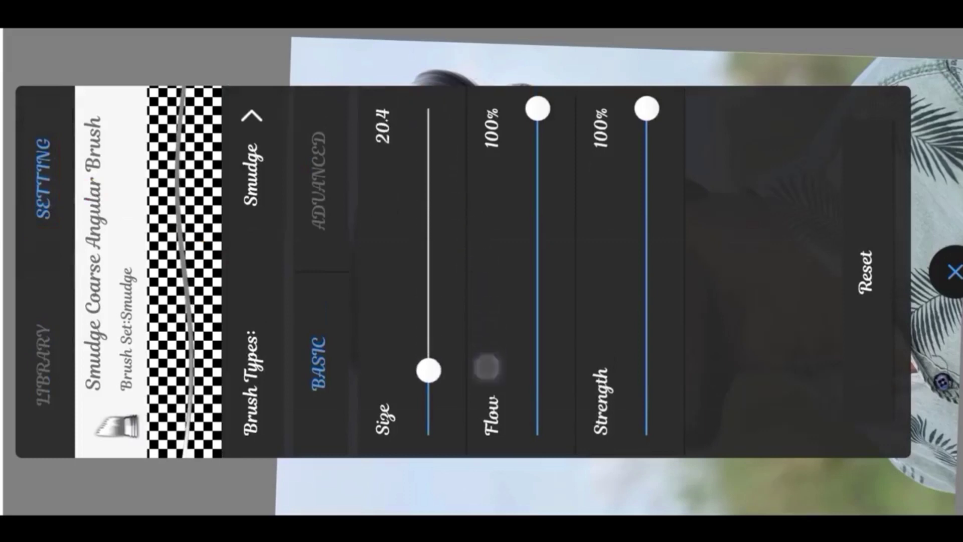
left_click_drag(539, 109, 577, 310)
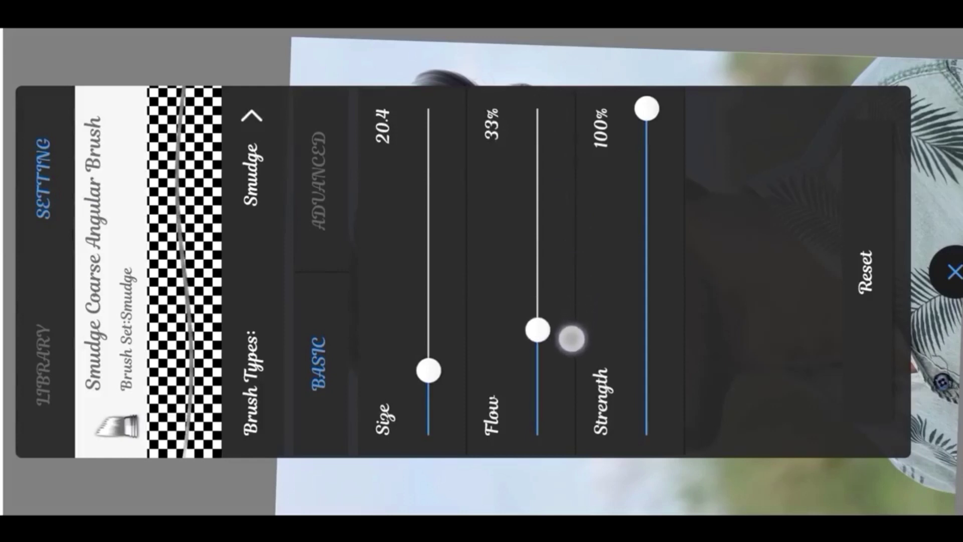
mouse_move(653, 137)
left_mouse_down()
mouse_move(670, 279)
mouse_move(661, 321)
left_mouse_up()
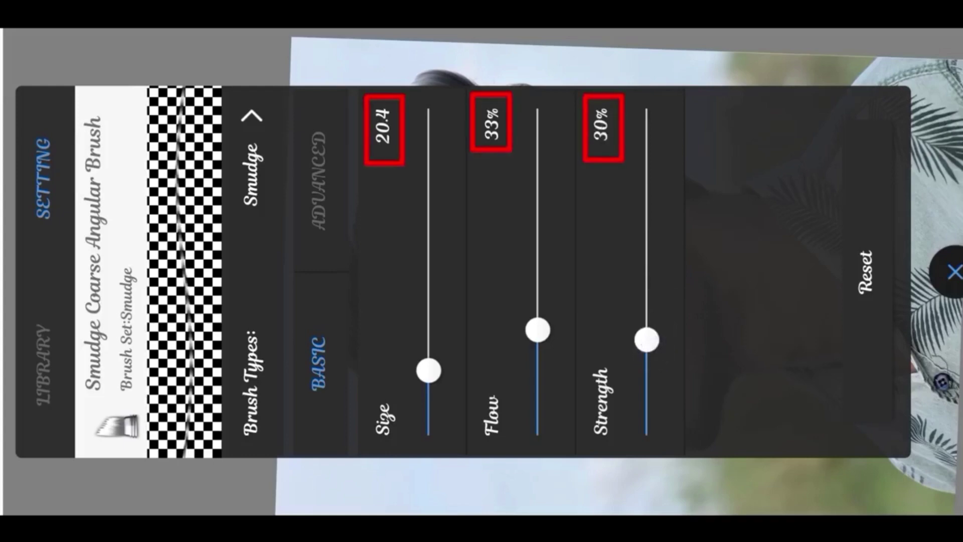
Work coarse angular smudge strokes around the outer hair edges to add streaky strand texture.
left_click(952, 271)
scroll(497, 260, "up", 3)
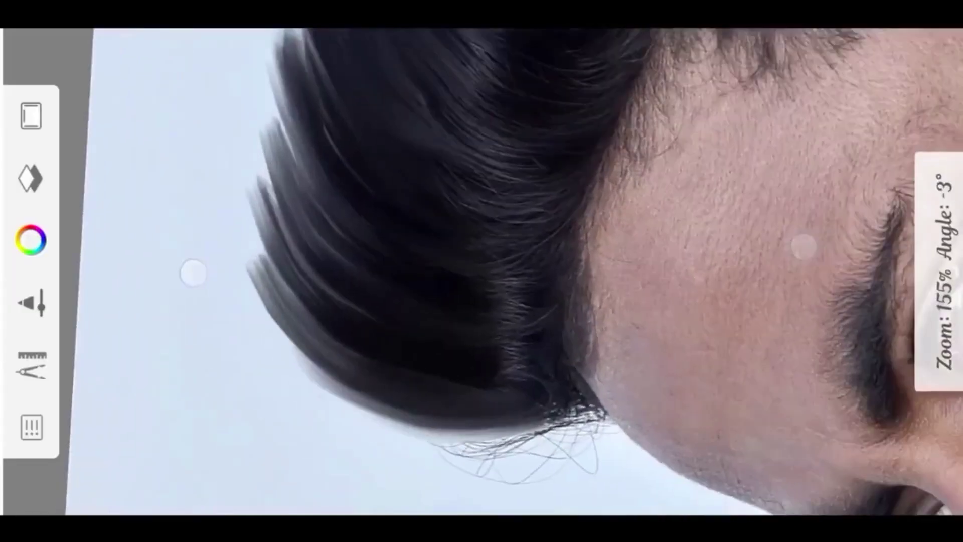
scroll(376, 239, "up", 3)
scroll(381, 250, "up", 3)
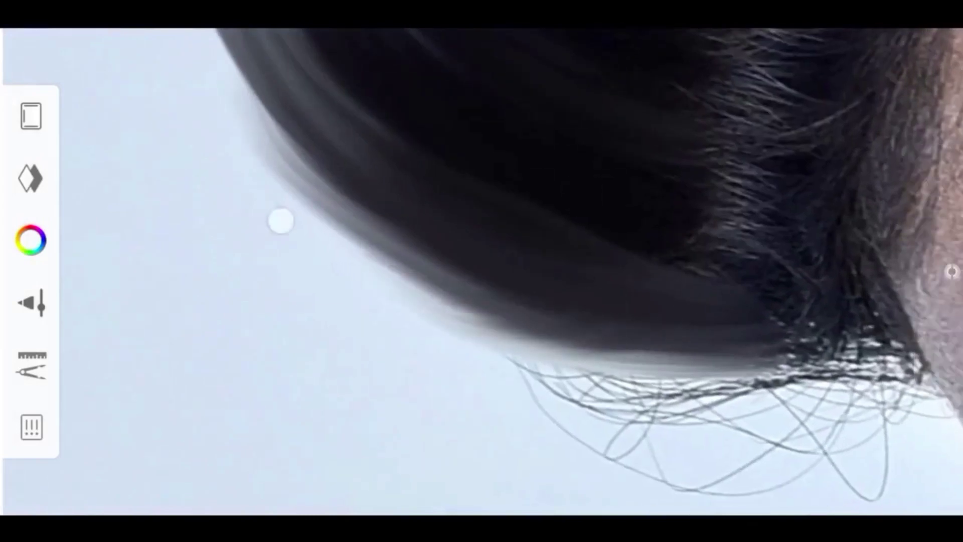
scroll(591, 315, "down", 2)
scroll(535, 249, "down", 2)
scroll(550, 279, "down", 1)
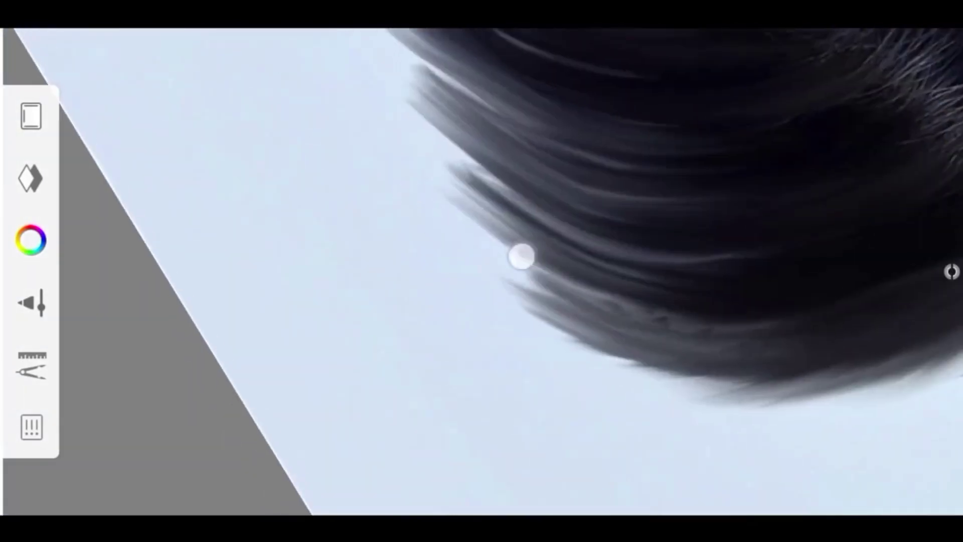
scroll(577, 328, "down", 2)
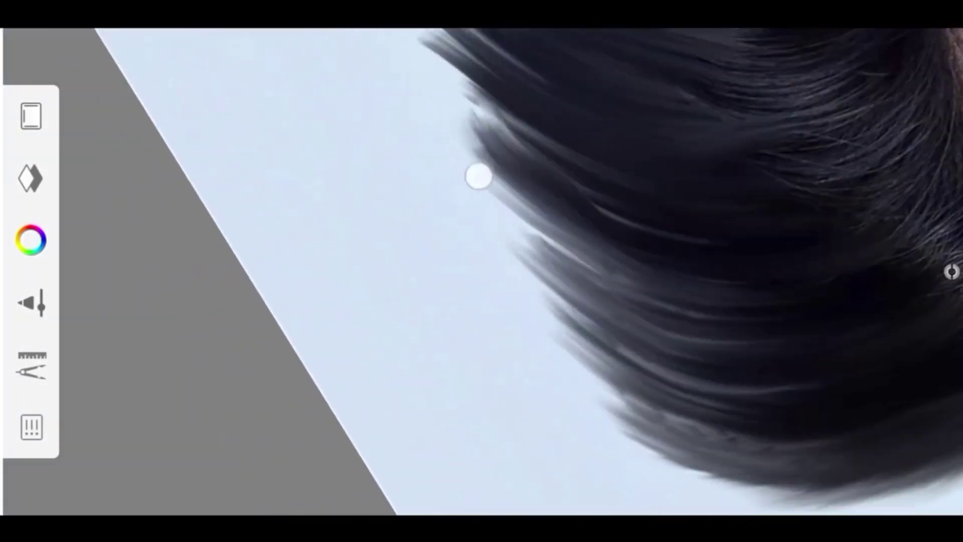
scroll(502, 219, "up", 2)
scroll(499, 176, "up", 2)
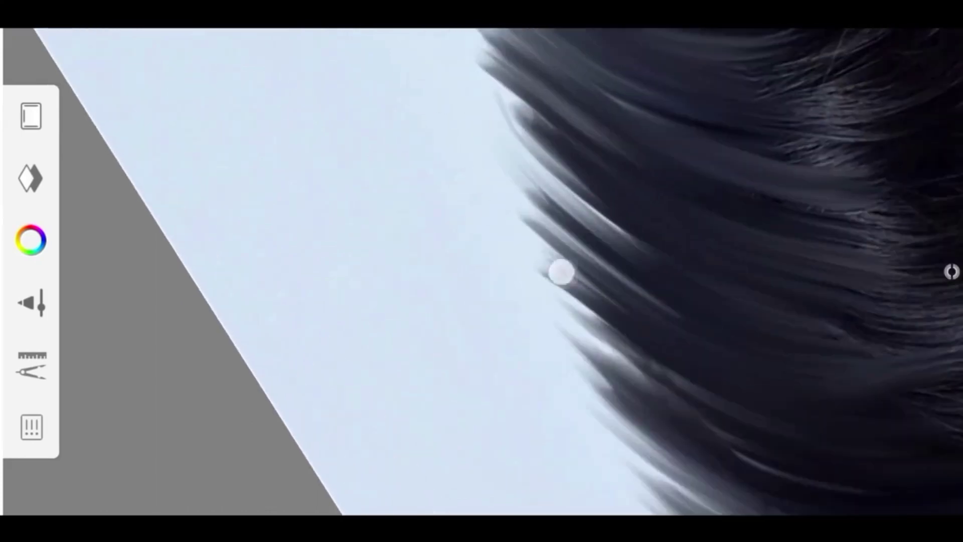
scroll(615, 355, "down", 1)
scroll(597, 366, "down", 2)
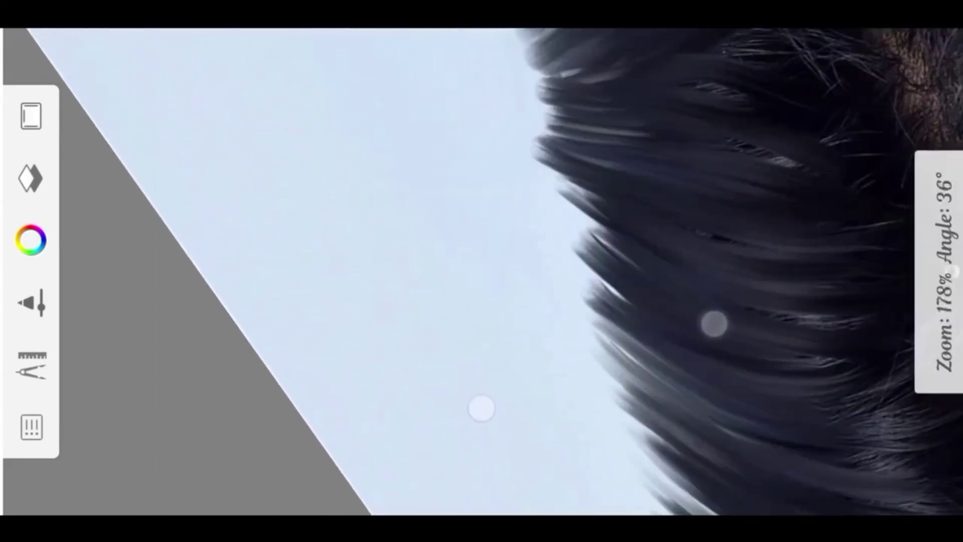
scroll(632, 277, "down", 1)
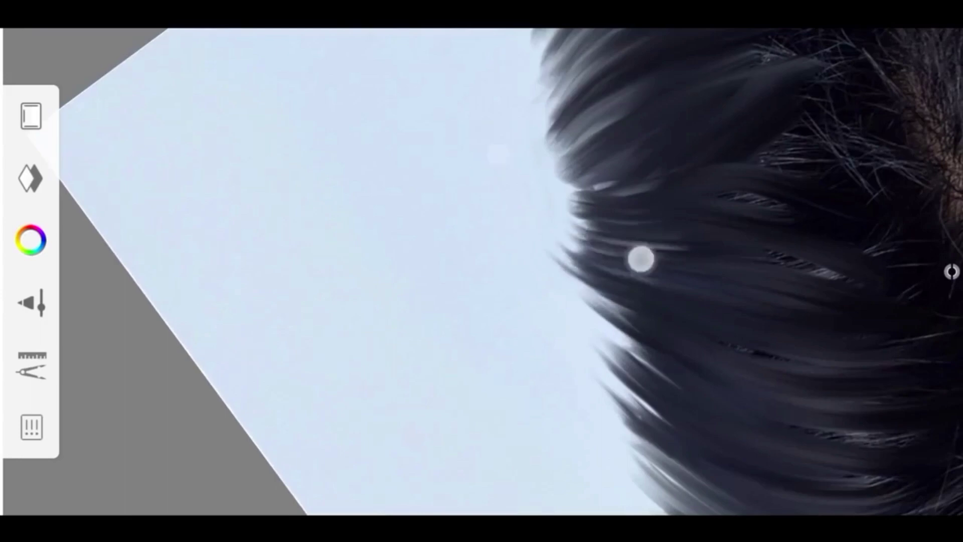
scroll(641, 259, "down", 1)
scroll(634, 287, "up", 2)
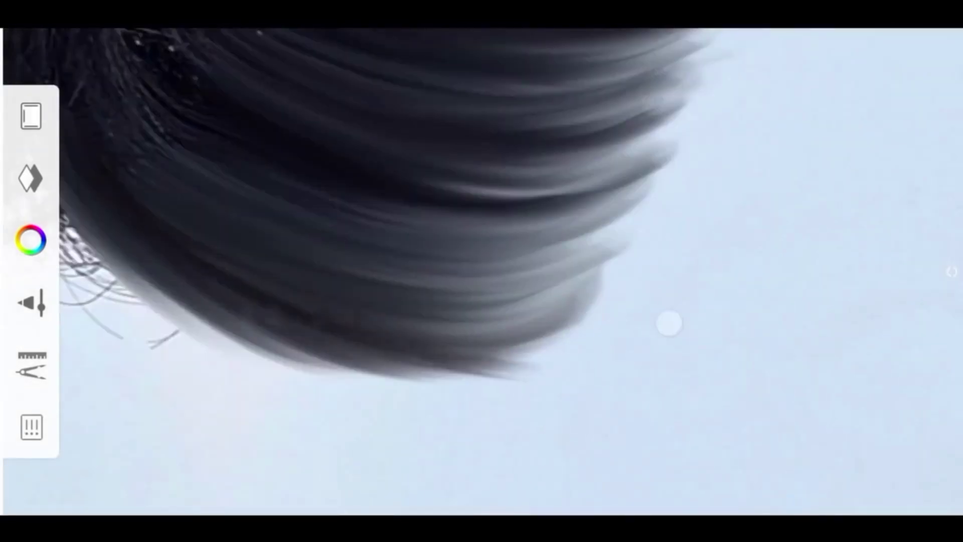
scroll(366, 177, "up", 2)
scroll(507, 271, "up", 1)
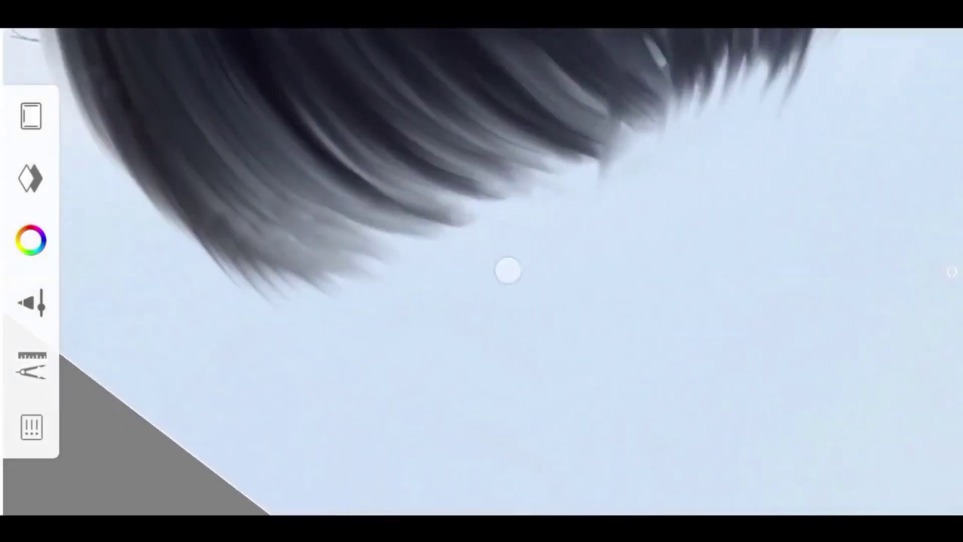
scroll(501, 275, "down", 1)
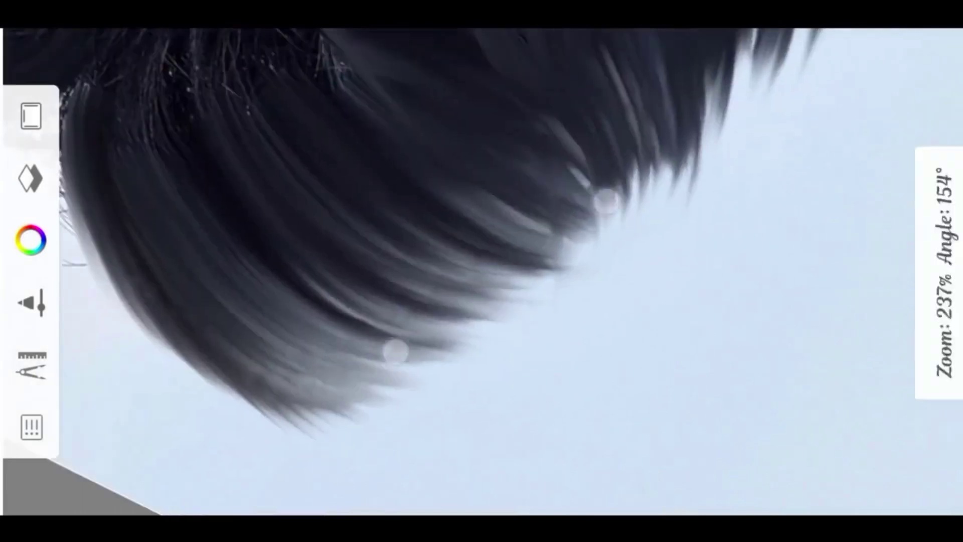
scroll(501, 275, "down", 1)
scroll(465, 200, "down", 5)
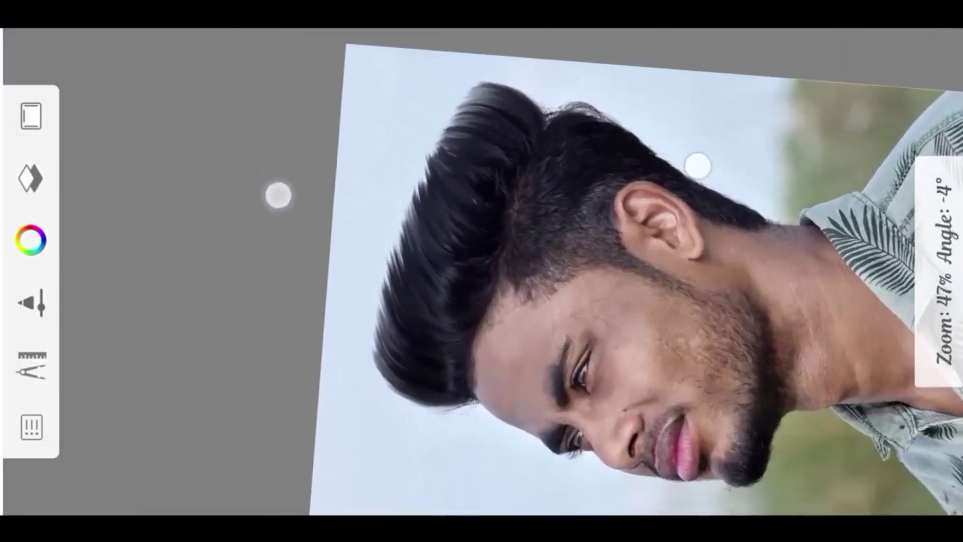
scroll(488, 181, "up", 5)
scroll(504, 276, "up", 1)
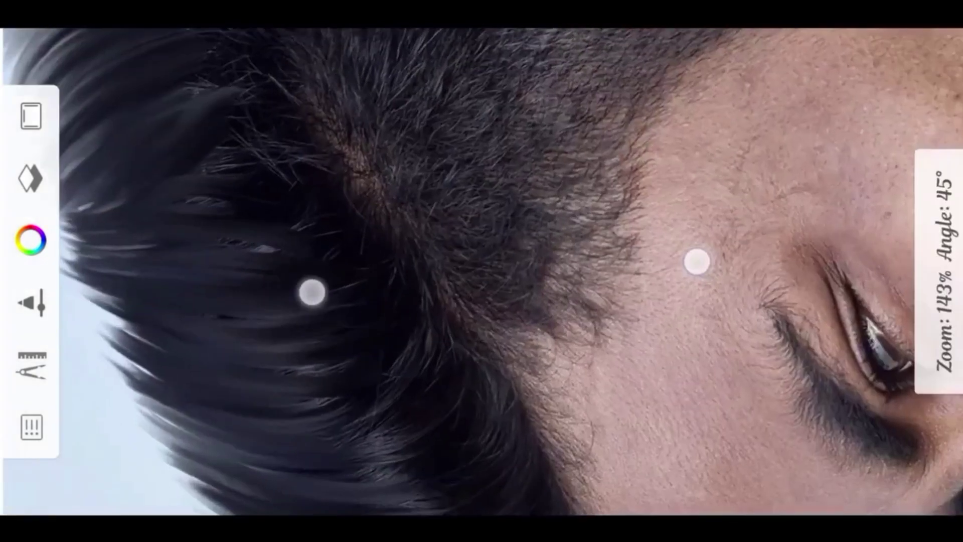
scroll(504, 276, "down", 3)
scroll(483, 256, "up", 2)
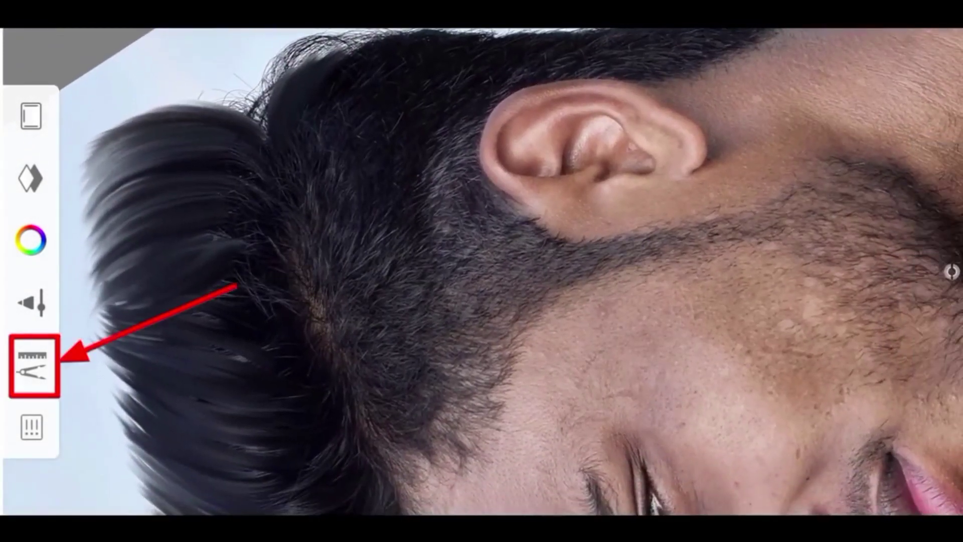
Add a Curve Ruler guide and position it near the ear.
left_click(43, 370)
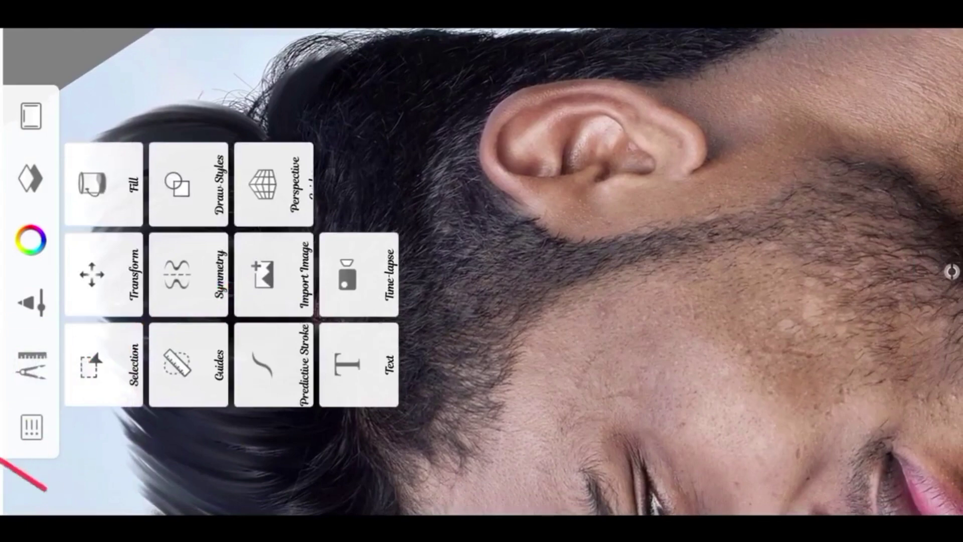
left_click(188, 363)
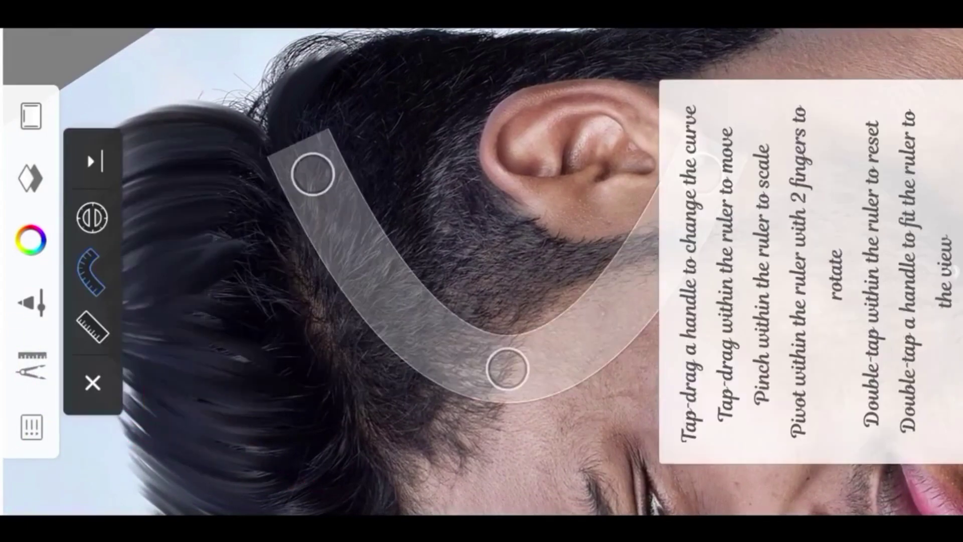
left_click_drag(312, 174, 338, 129)
mouse_move(702, 172)
left_mouse_down()
mouse_move(634, 408)
mouse_move(629, 497)
left_mouse_up()
Bend the curve ruler into an arc following the hairline beside the ear.
mouse_move(339, 129)
left_mouse_down()
mouse_move(404, 99)
mouse_move(418, 116)
left_mouse_up()
mouse_move(507, 368)
left_mouse_down()
mouse_move(471, 329)
mouse_move(424, 305)
left_mouse_up()
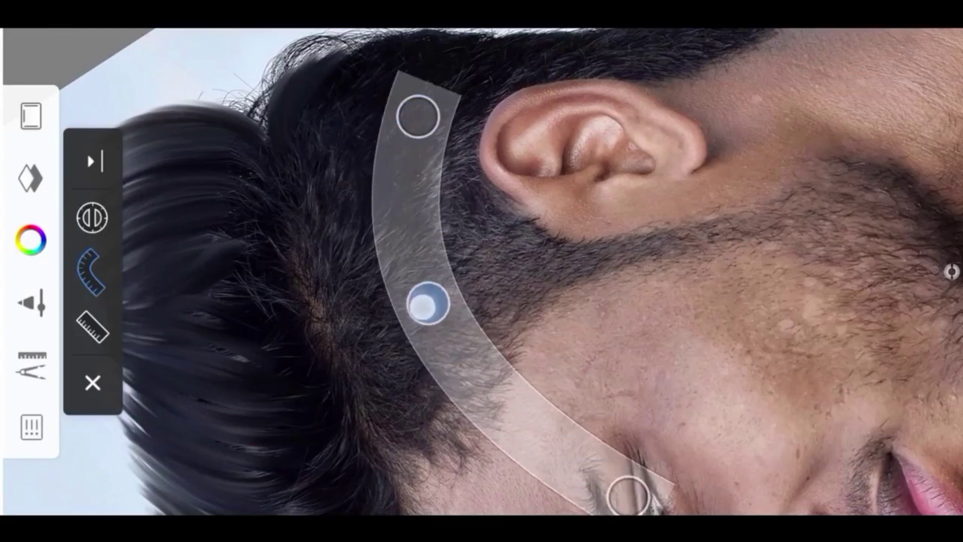
mouse_move(417, 116)
left_mouse_down()
mouse_move(408, 79)
mouse_move(426, 122)
left_mouse_up()
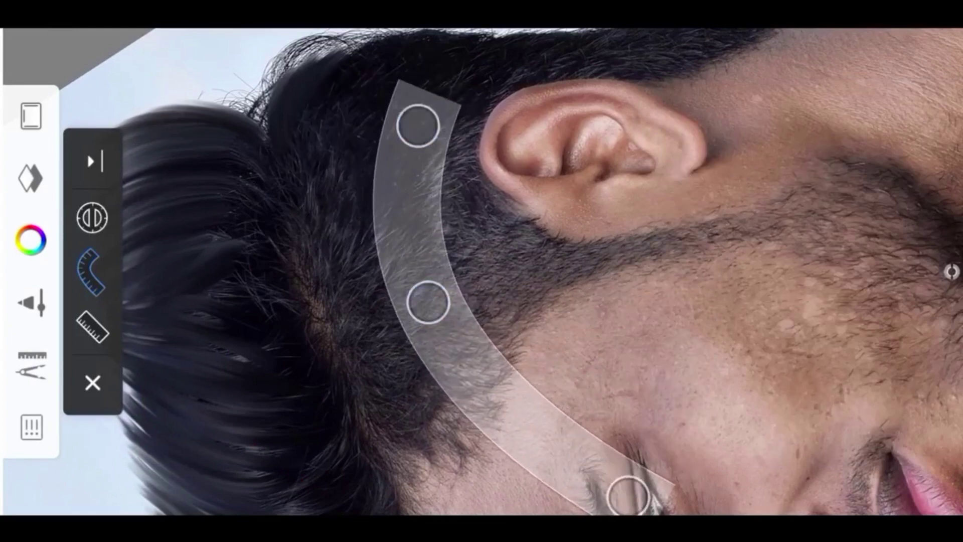
mouse_move(428, 303)
left_mouse_down()
mouse_move(401, 245)
mouse_move(408, 206)
left_mouse_up()
mouse_move(416, 125)
left_mouse_down()
mouse_move(386, 107)
mouse_move(425, 96)
left_mouse_up()
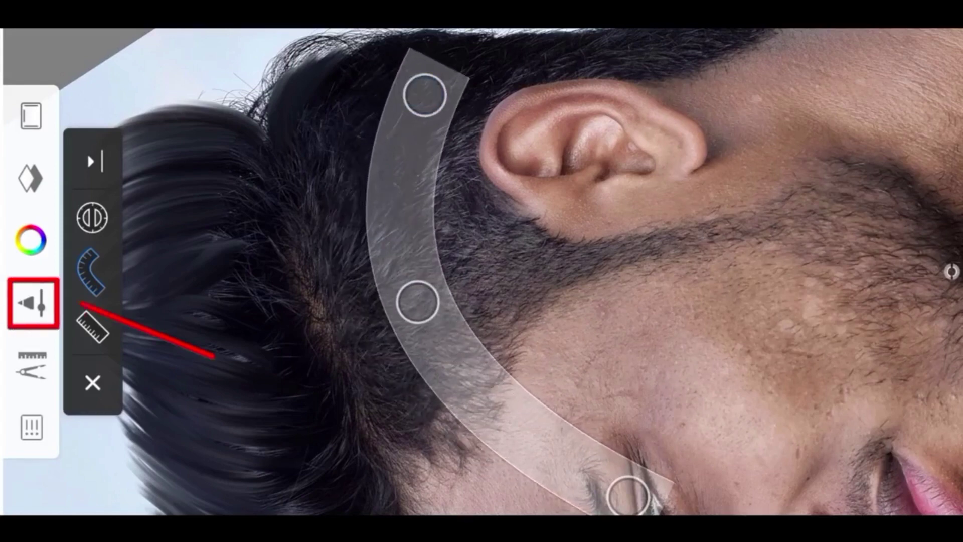
Choose the Smudge Round Bristle Brush from the brush library.
left_click(33, 303)
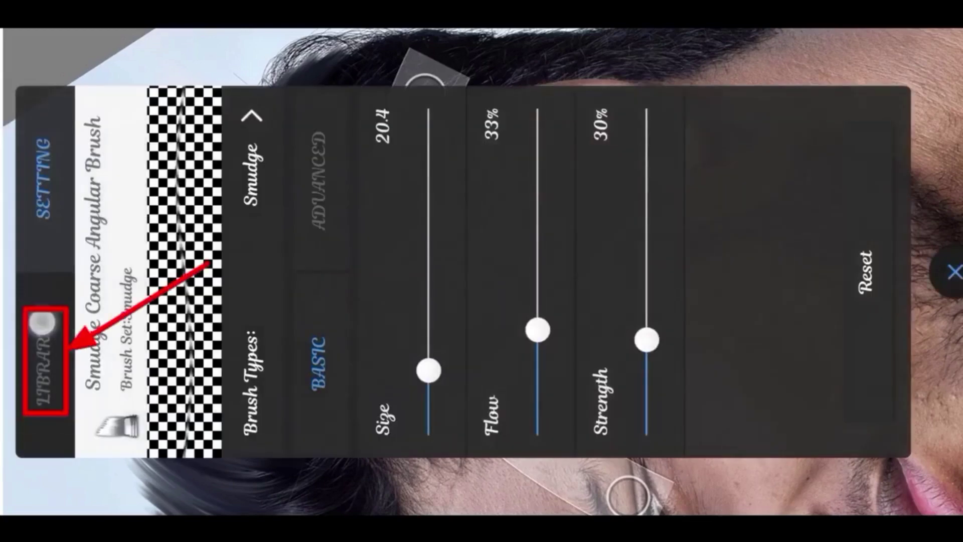
left_click(42, 322)
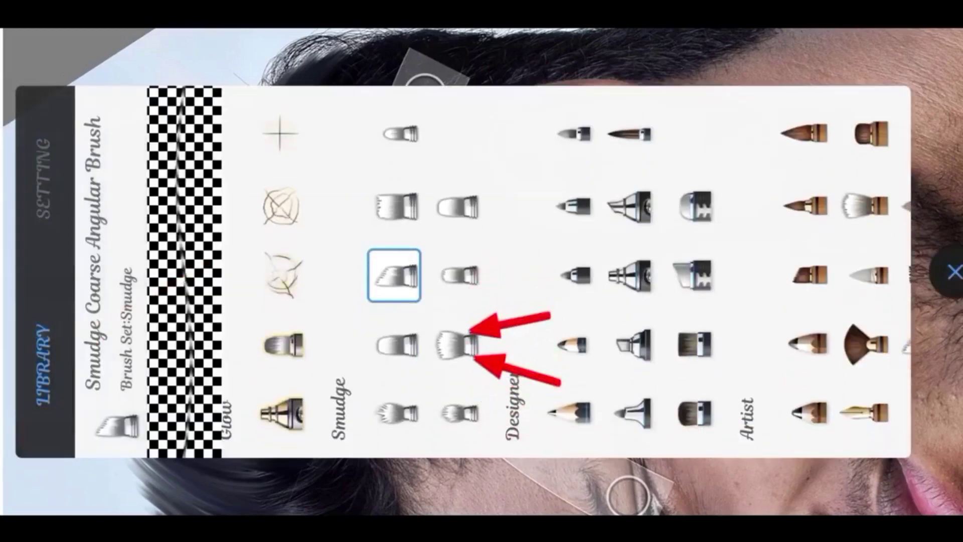
left_click(453, 344)
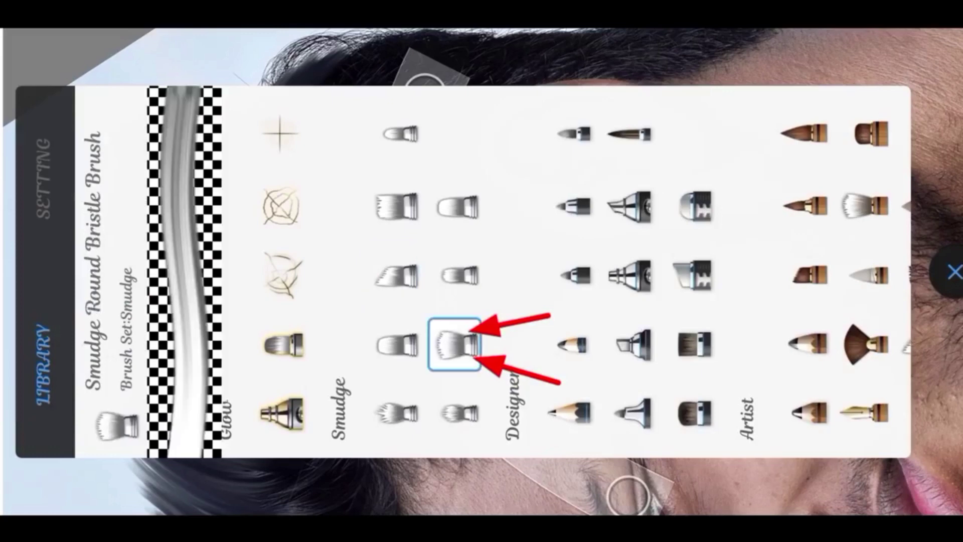
Set the Smudge Round Bristle Brush to 60% flow, 55% strength and size 10.2.
left_click(45, 213)
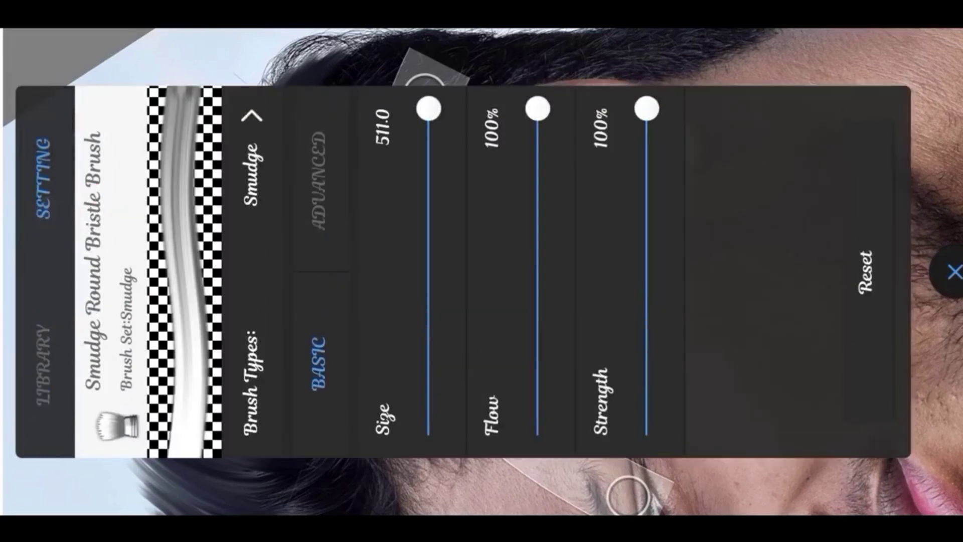
left_click_drag(539, 110, 593, 247)
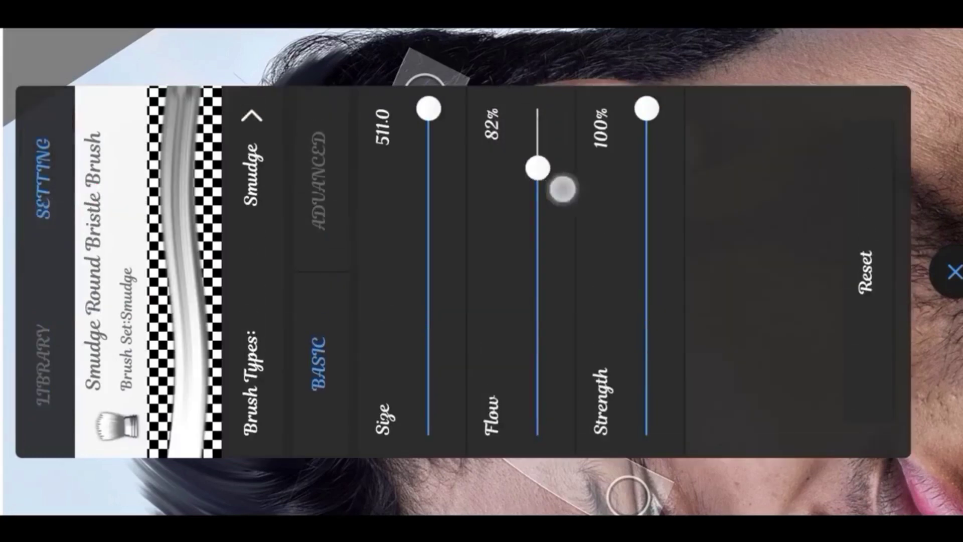
left_click_drag(701, 109, 701, 263)
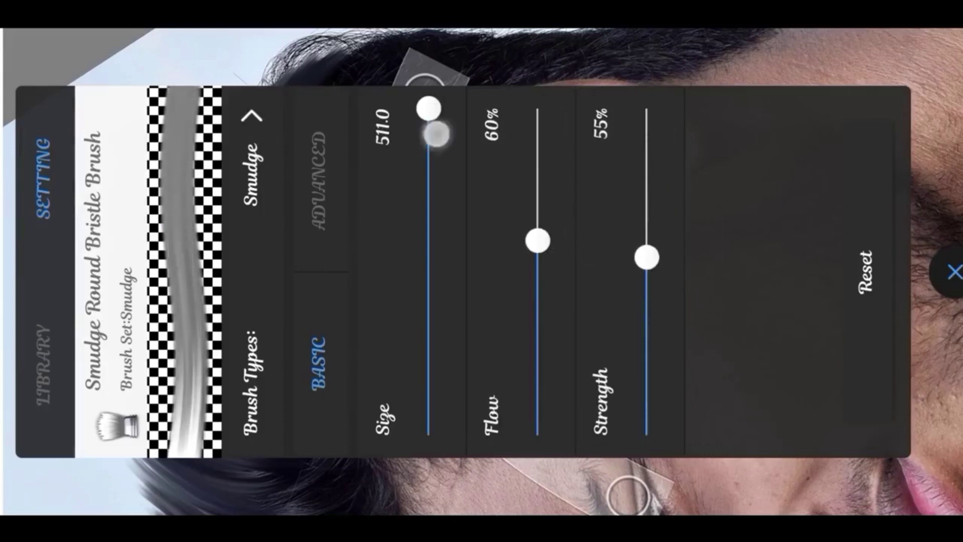
left_click_drag(436, 135, 502, 410)
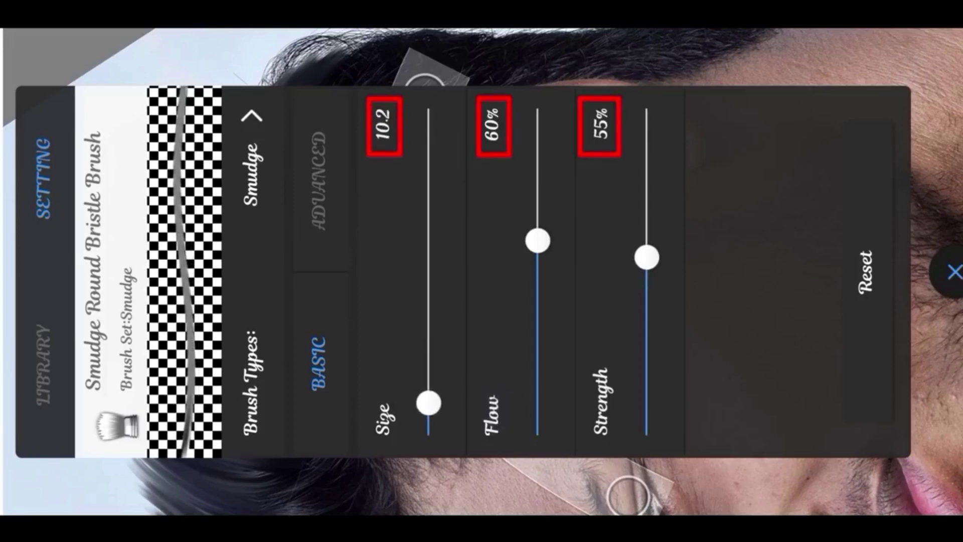
left_click(952, 273)
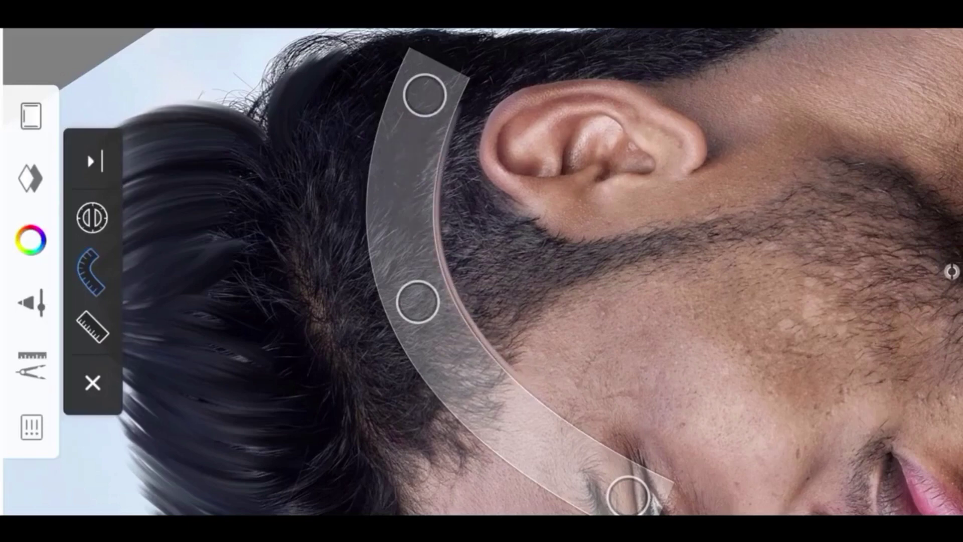
Rotate the view and paint a curved shaved line along the ruler.
left_click_drag(640, 208, 619, 212)
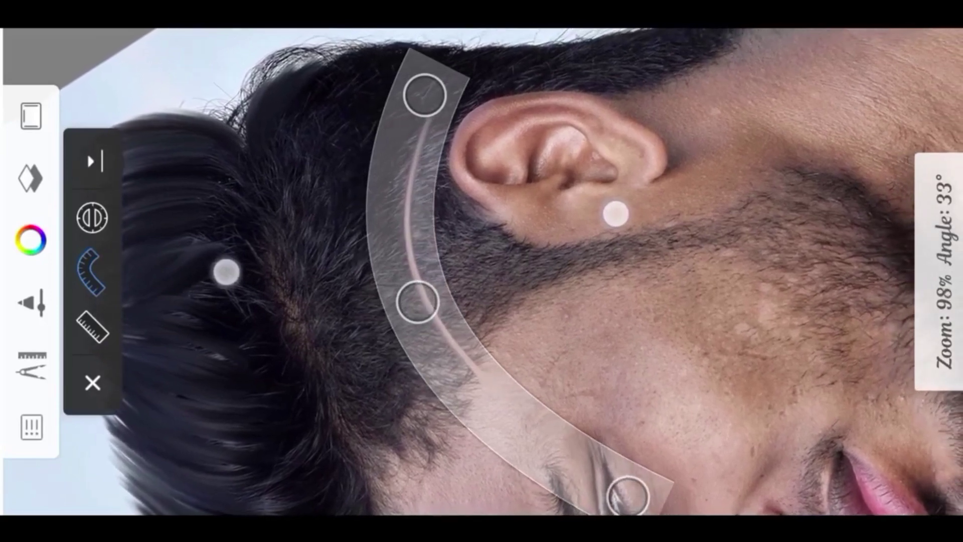
mouse_move(619, 212)
left_mouse_down()
mouse_move(612, 217)
mouse_move(587, 192)
mouse_move(576, 149)
left_mouse_up()
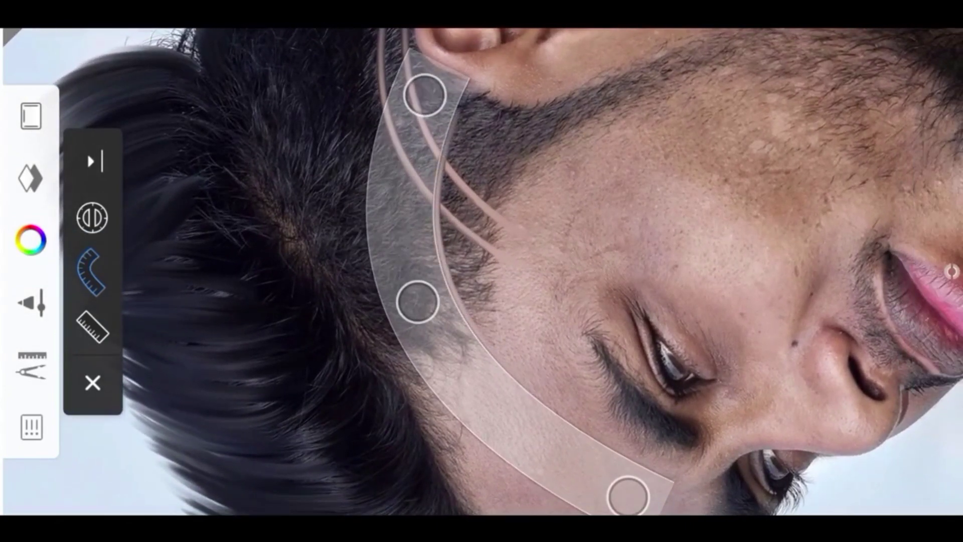
left_click_drag(599, 187, 640, 174)
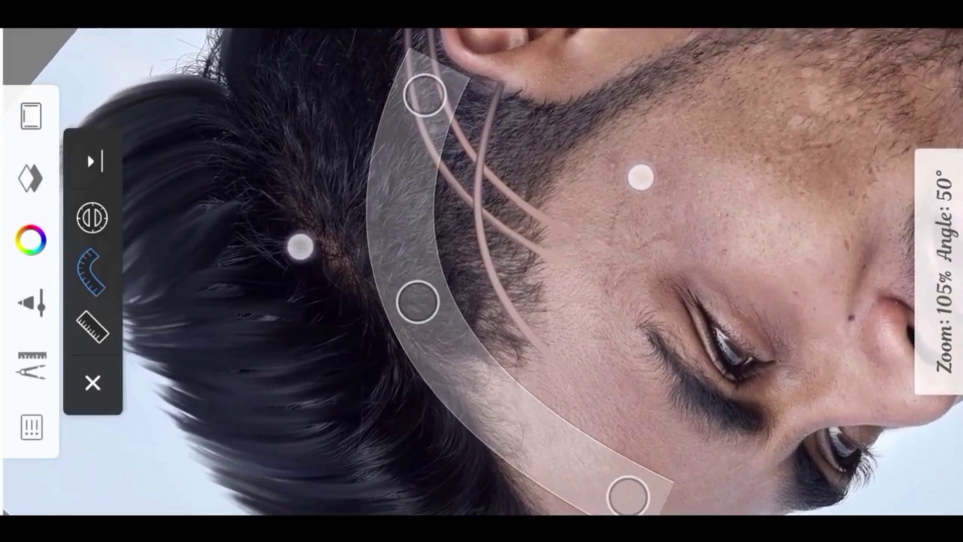
left_click_drag(405, 148, 430, 122)
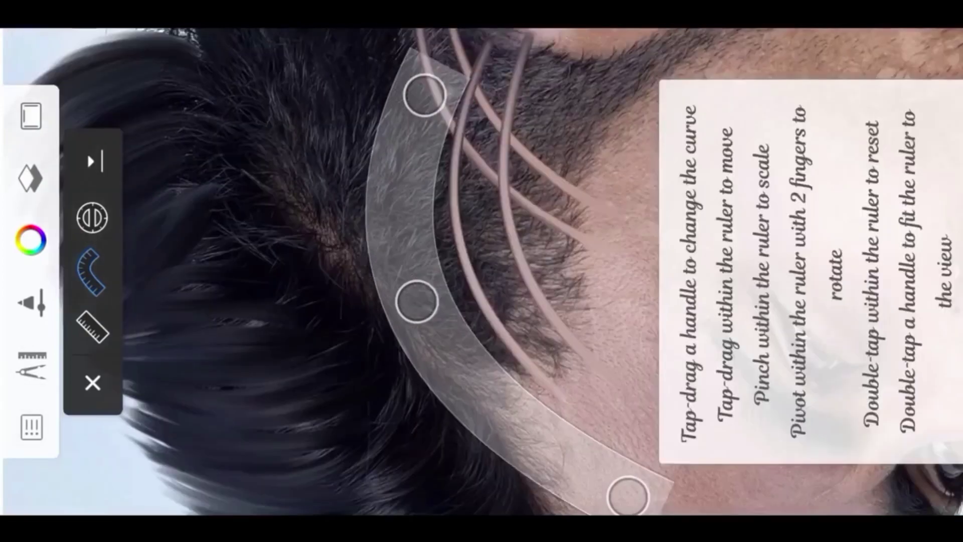
Reshape the curve guide into a wider arc and paint another shaved line.
mouse_move(424, 96)
left_mouse_down()
mouse_move(303, 110)
mouse_move(206, 99)
left_mouse_up()
left_click_drag(416, 301, 377, 371)
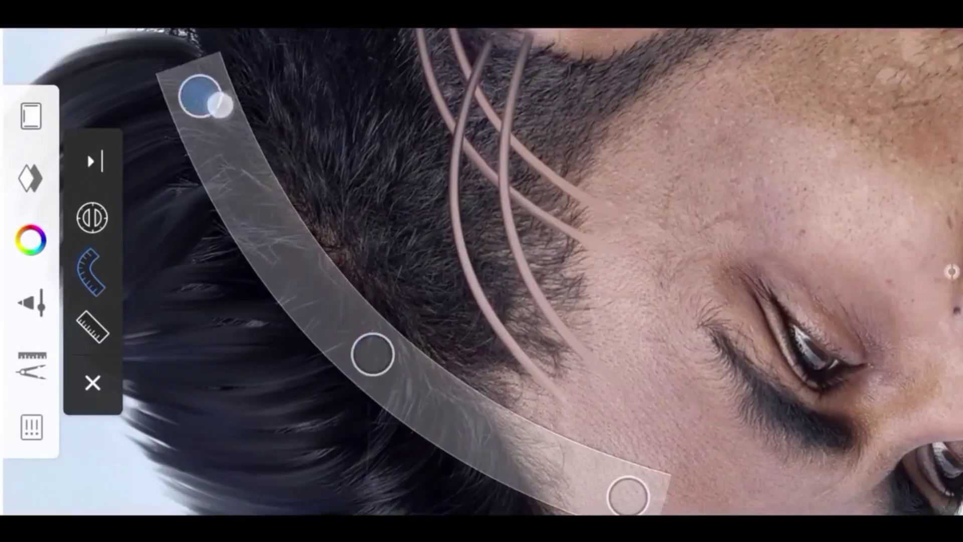
mouse_move(200, 95)
left_mouse_down()
mouse_move(236, 155)
mouse_move(210, 127)
mouse_move(219, 134)
left_mouse_up()
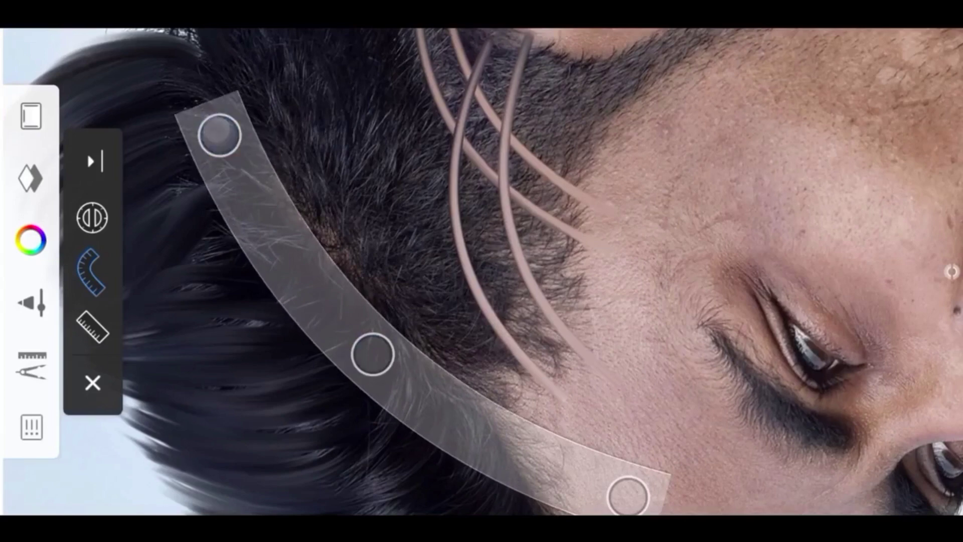
left_click_drag(627, 495, 584, 500)
left_click_drag(372, 353, 306, 273)
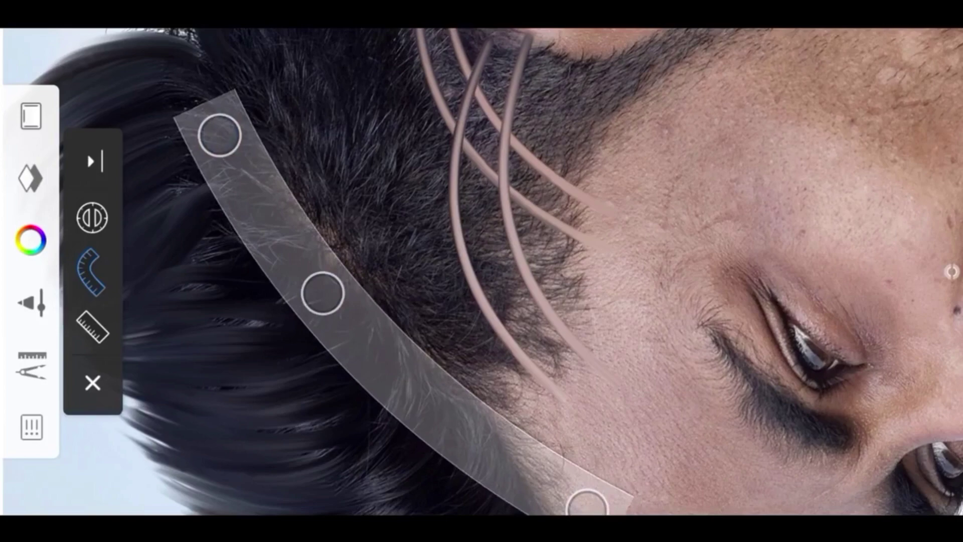
mouse_move(517, 421)
left_mouse_down()
mouse_move(389, 318)
mouse_move(275, 189)
left_mouse_up()
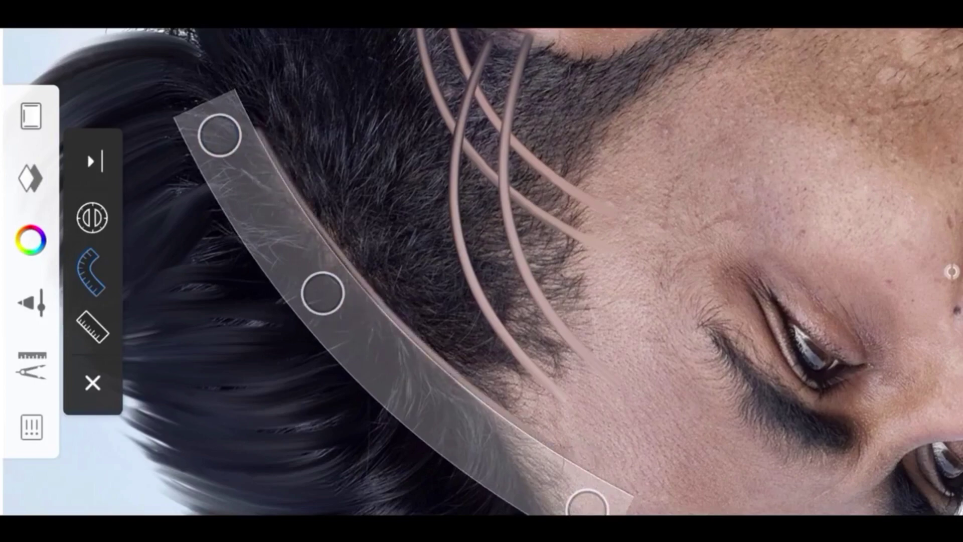
Put away the curve ruler and zoom in where the lines meet the skin.
scroll(419, 240, "down", 5)
scroll(565, 307, "down", 2)
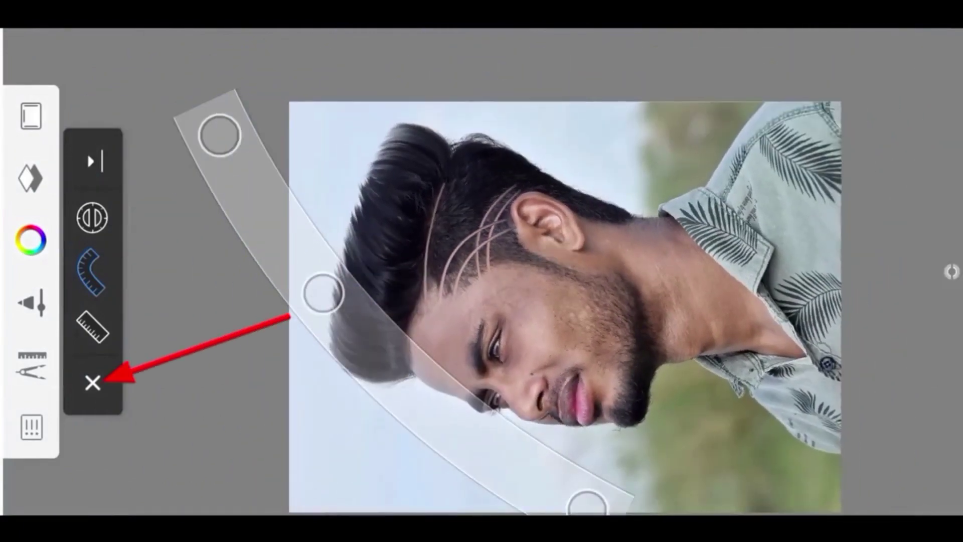
left_click(93, 382)
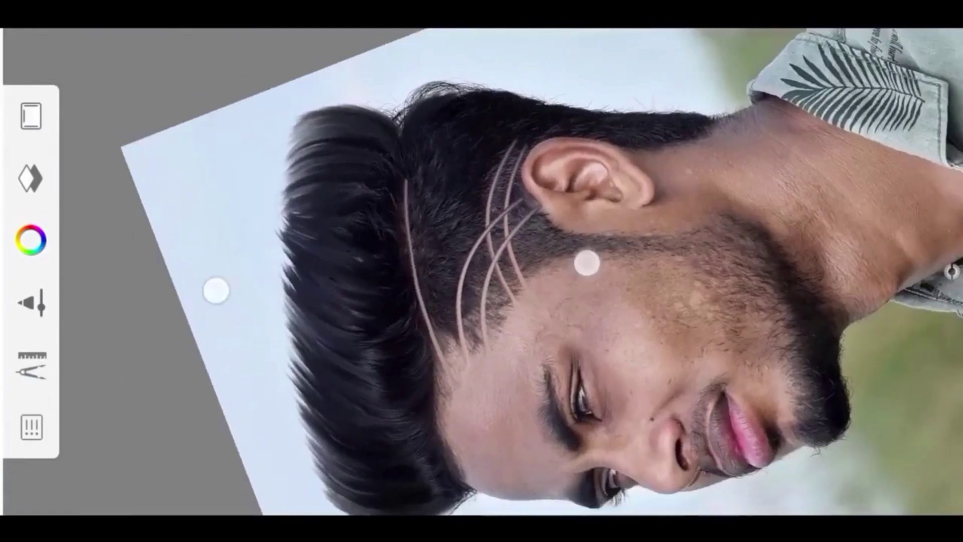
scroll(447, 214, "up", 5)
left_click_drag(628, 234, 588, 299)
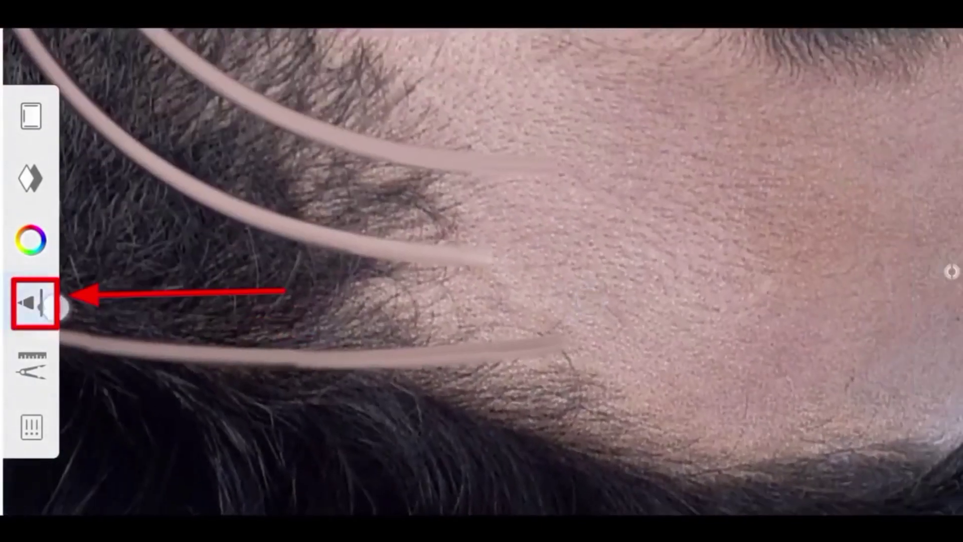
Retune the round bristle smudge to size 30.7, 6% flow, 10% strength, then blend line ends.
left_click(58, 305)
left_click_drag(538, 207, 584, 417)
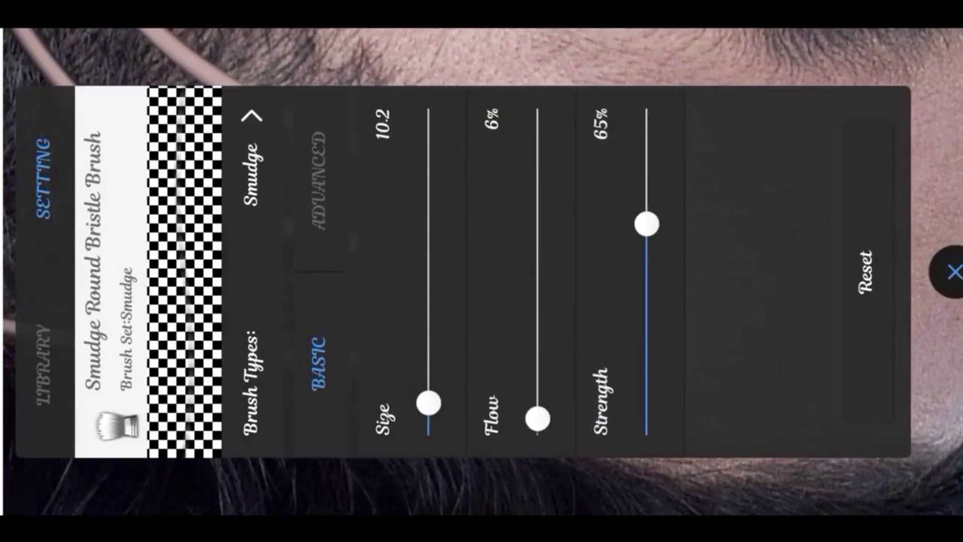
left_click_drag(646, 224, 687, 417)
mouse_move(428, 403)
left_mouse_down()
mouse_move(451, 344)
mouse_move(512, 365)
mouse_move(522, 334)
left_mouse_up()
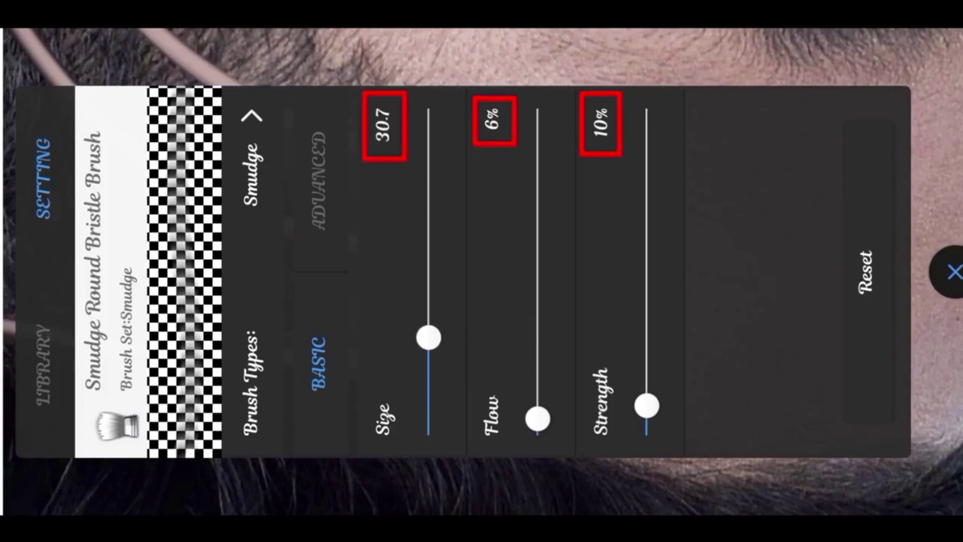
left_click(950, 273)
left_click_drag(624, 246, 683, 205)
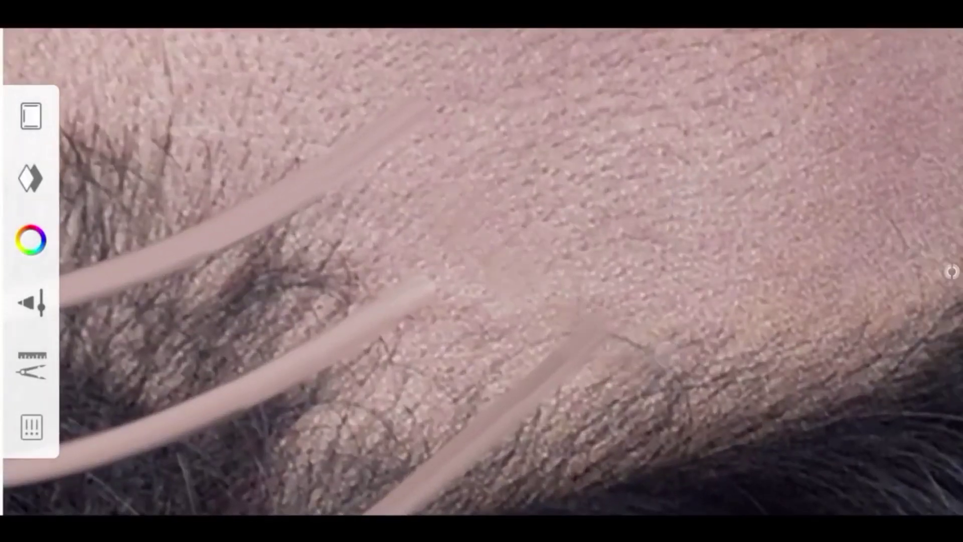
Blend the forehead skin smooth and move on to the eye and ear area.
left_click_drag(611, 361, 840, 351)
mouse_move(416, 381)
left_mouse_down()
mouse_move(406, 333)
mouse_move(294, 217)
mouse_move(548, 378)
mouse_move(646, 372)
mouse_move(491, 281)
mouse_move(619, 262)
left_mouse_up()
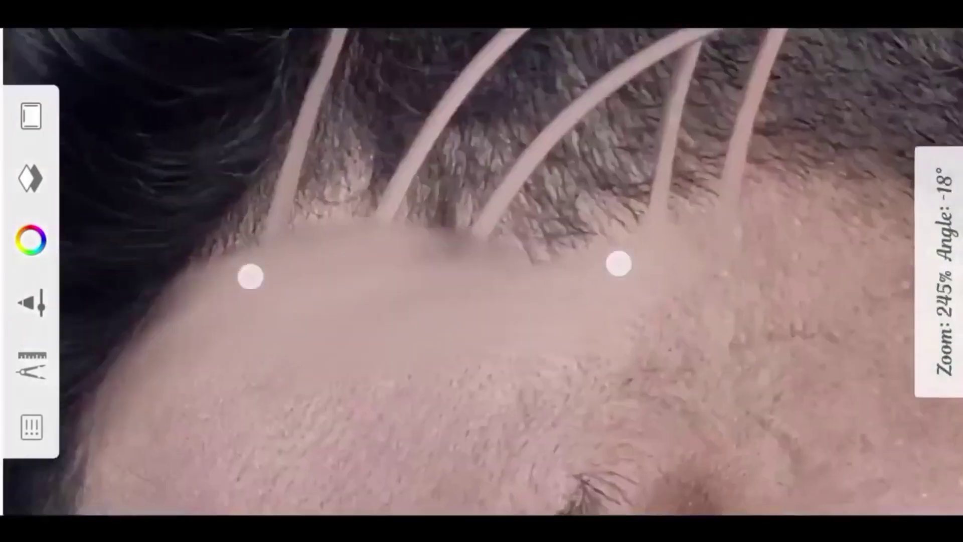
left_click_drag(452, 187, 351, 150)
mouse_move(344, 317)
left_mouse_down()
mouse_move(776, 299)
mouse_move(522, 312)
mouse_move(720, 272)
mouse_move(617, 267)
mouse_move(675, 282)
left_mouse_up()
mouse_move(238, 338)
left_mouse_down()
mouse_move(510, 450)
mouse_move(384, 320)
mouse_move(321, 213)
mouse_move(554, 331)
mouse_move(372, 237)
mouse_move(457, 326)
left_mouse_up()
mouse_move(333, 265)
left_mouse_down()
mouse_move(236, 333)
mouse_move(456, 258)
mouse_move(555, 204)
mouse_move(530, 252)
mouse_move(399, 235)
left_mouse_up()
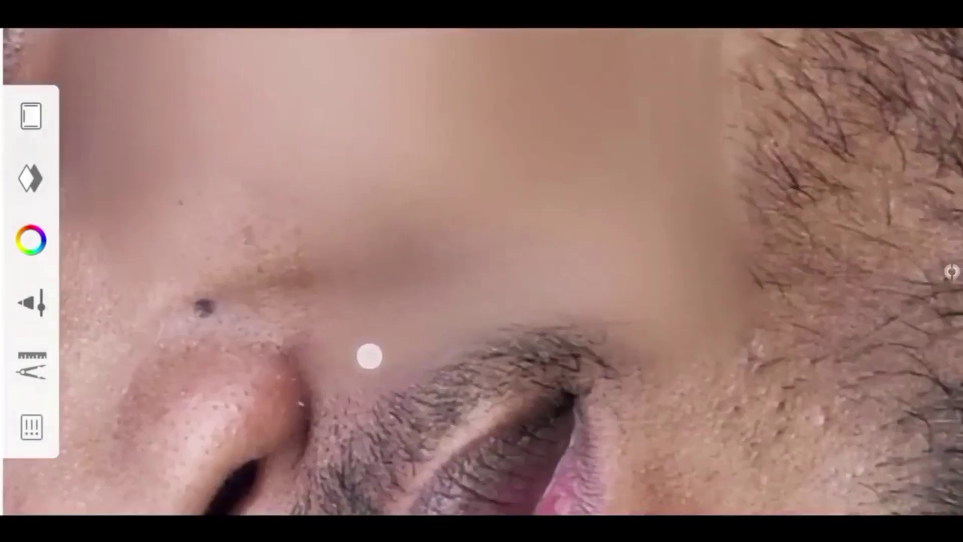
Smooth the nose, beard, neck and ear skin, then view the whole portrait.
left_click_drag(370, 356, 358, 384)
mouse_move(431, 393)
left_mouse_down()
mouse_move(604, 247)
mouse_move(580, 401)
mouse_move(642, 294)
mouse_move(597, 277)
mouse_move(409, 129)
mouse_move(690, 208)
mouse_move(481, 433)
mouse_move(419, 368)
mouse_move(737, 305)
mouse_move(660, 286)
mouse_move(430, 121)
mouse_move(453, 318)
mouse_move(580, 248)
left_mouse_up()
left_click_drag(723, 282, 460, 335)
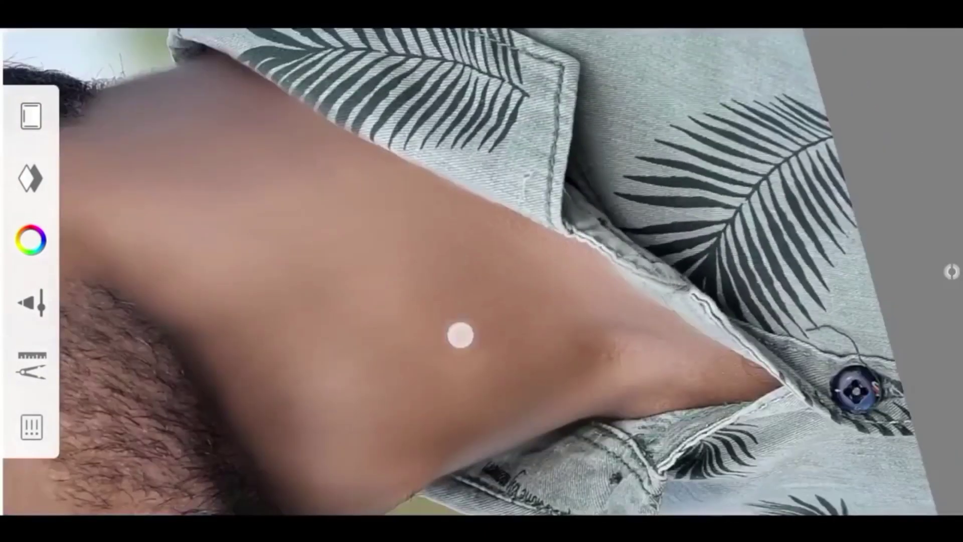
mouse_move(541, 390)
left_mouse_down()
mouse_move(528, 462)
mouse_move(699, 217)
left_mouse_up()
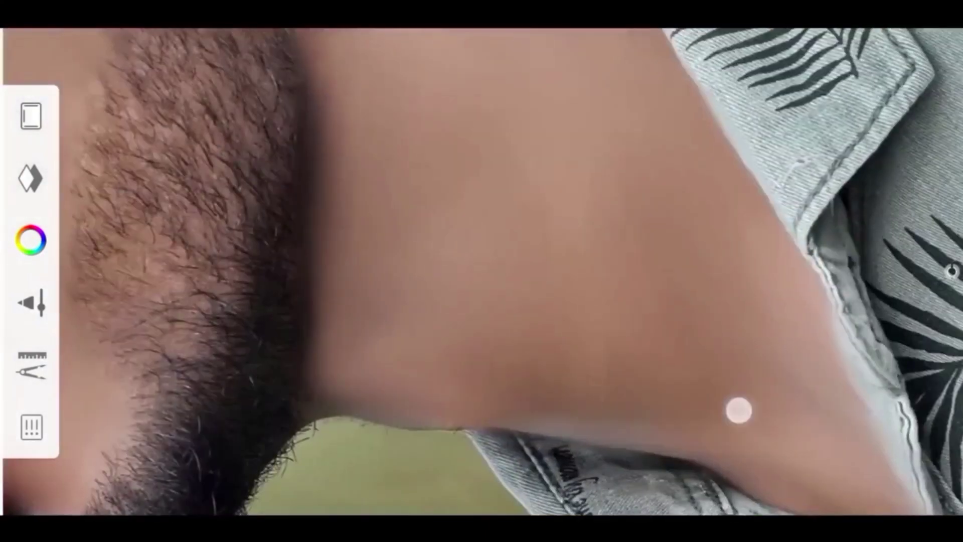
mouse_move(738, 408)
left_mouse_down()
mouse_move(768, 348)
mouse_move(673, 273)
mouse_move(617, 162)
left_mouse_up()
mouse_move(263, 163)
left_mouse_down()
mouse_move(228, 179)
mouse_move(181, 163)
left_mouse_up()
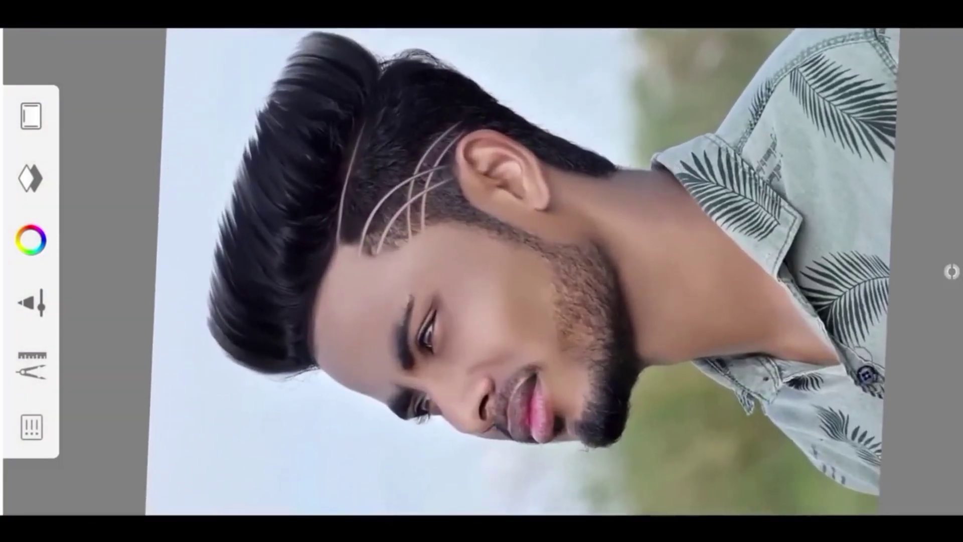
Share the finished portrait to Lightroom from the main menu.
left_click(31, 427)
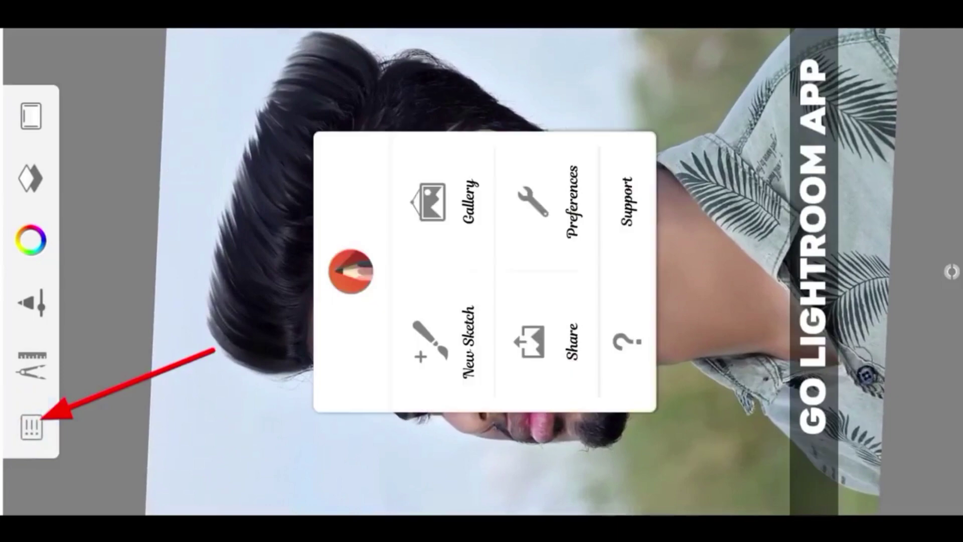
left_click(520, 326)
left_click(421, 271)
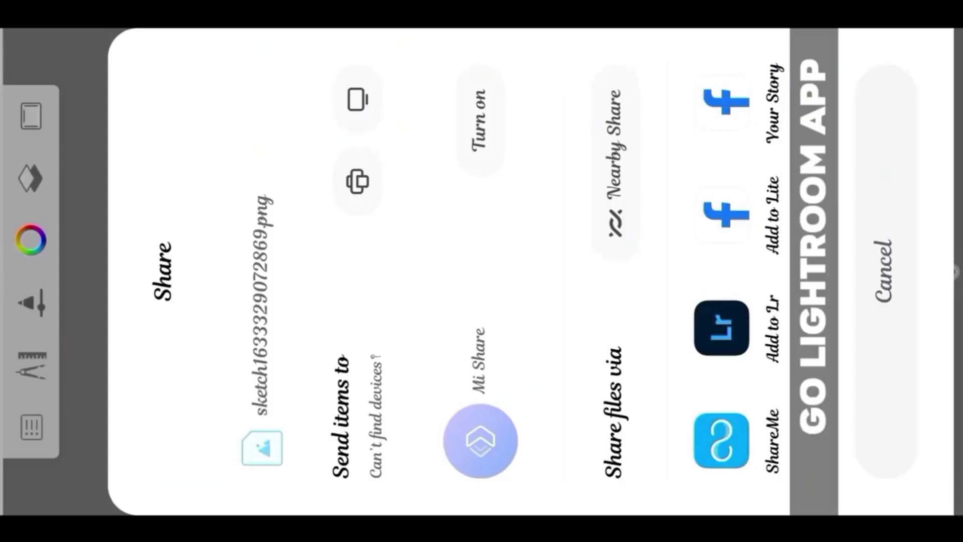
left_click(721, 327)
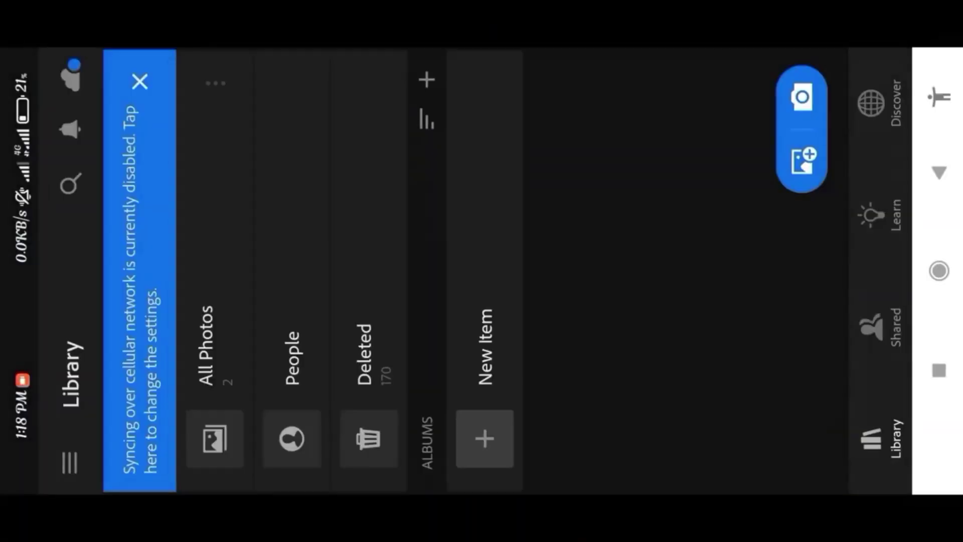
Open the first library photo in Lightroom's tone curve editor.
left_click(234, 185)
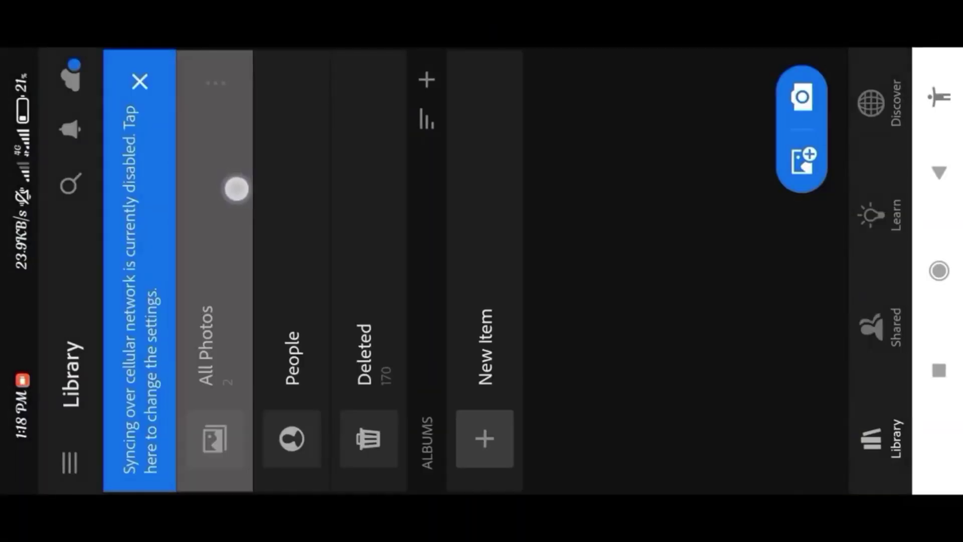
left_click(257, 398)
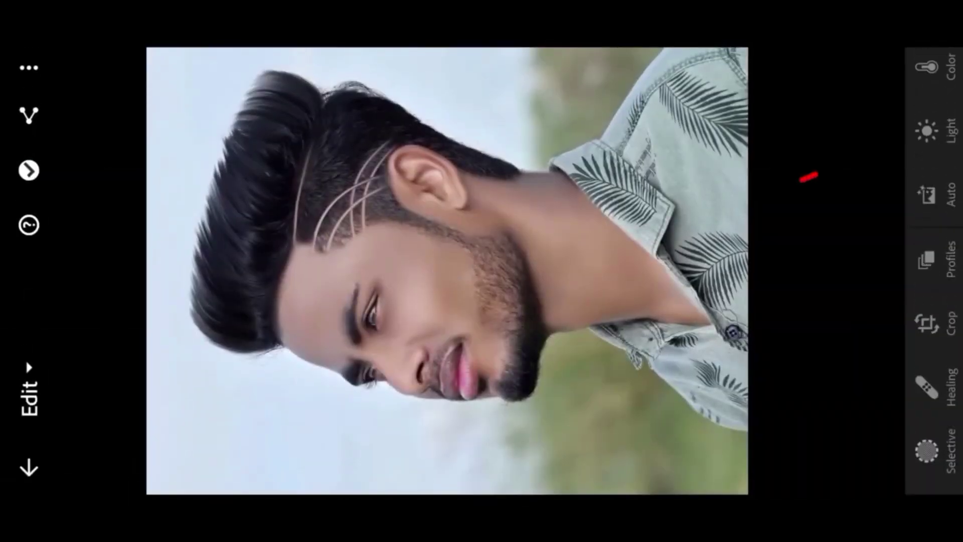
left_click(926, 132)
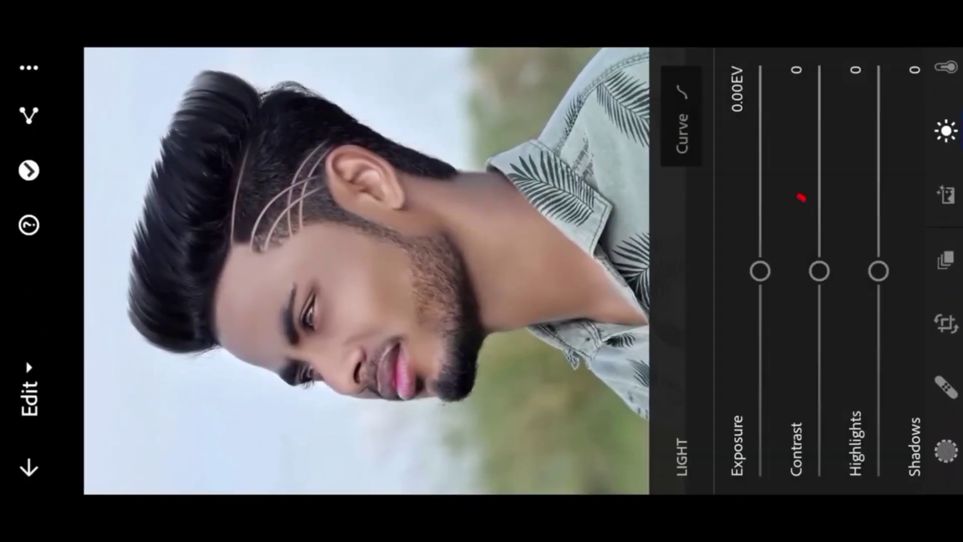
left_click(681, 105)
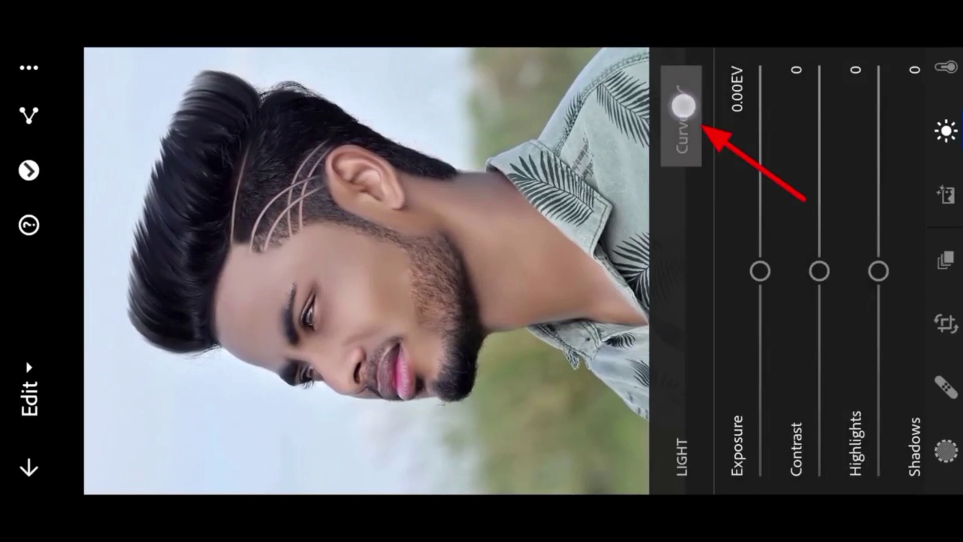
Lift the overall tone curve to brighten, then slightly bend the red and blue curves.
left_click(924, 454)
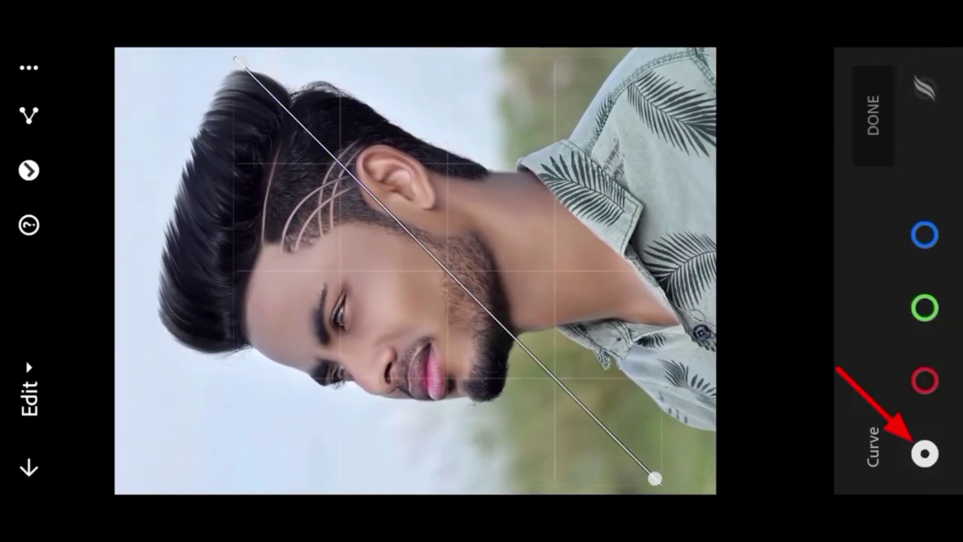
left_click_drag(442, 266, 402, 264)
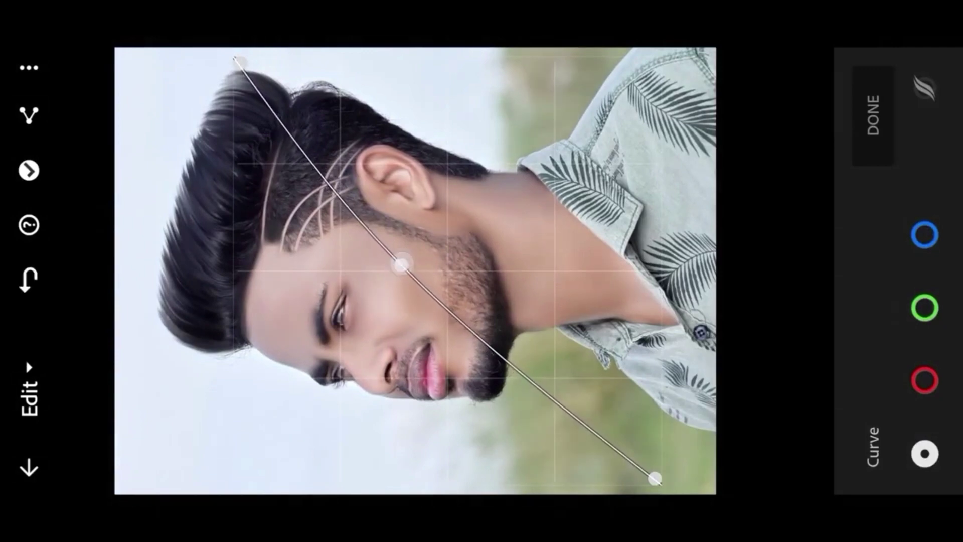
left_click(924, 380)
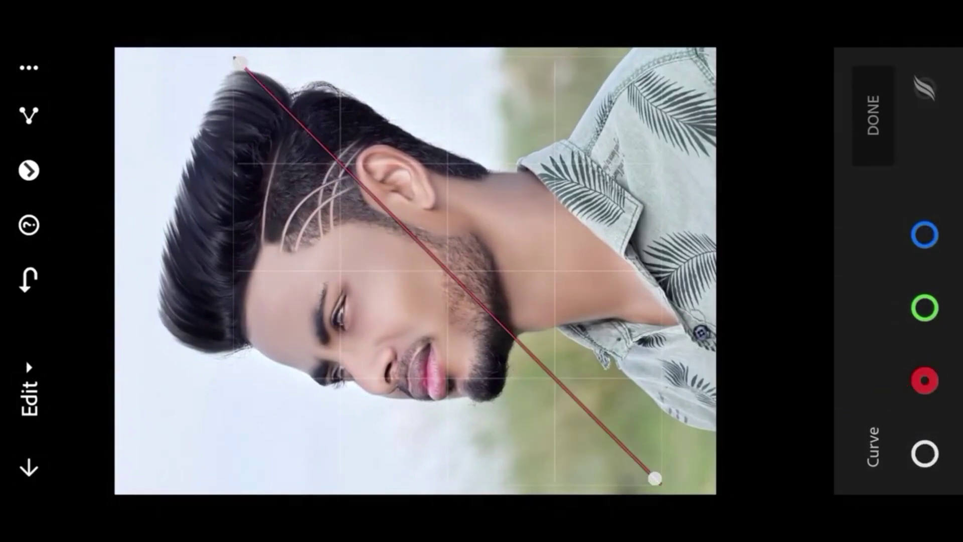
left_click_drag(457, 303, 468, 299)
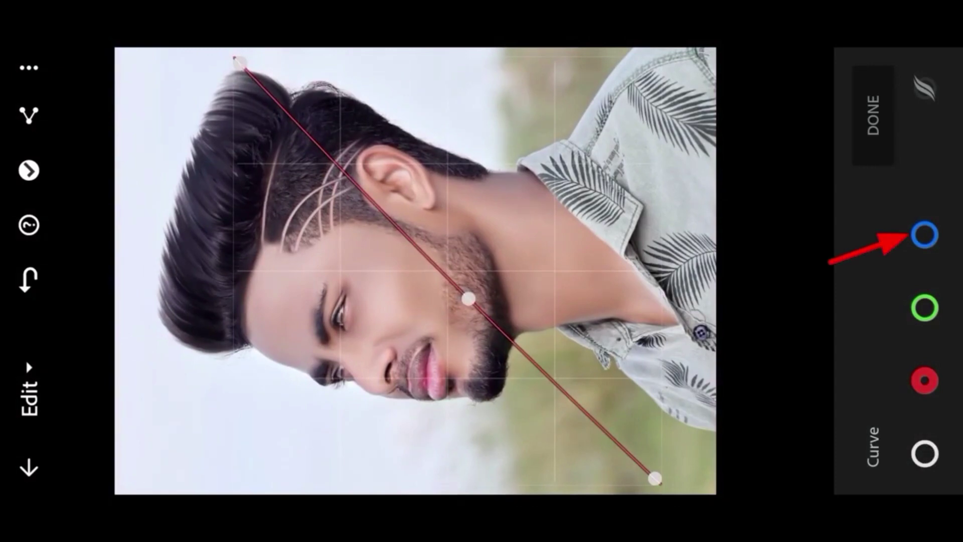
left_click(924, 234)
mouse_move(459, 282)
left_mouse_down()
mouse_move(494, 260)
mouse_move(475, 294)
left_mouse_up()
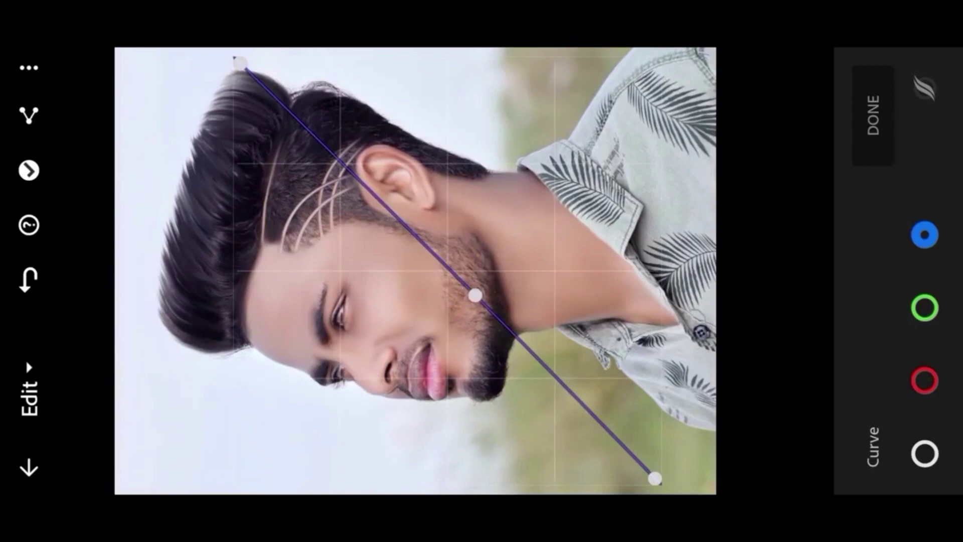
In Color Mix, raise red saturation to 41 and brighten oranges with saturation -12.
left_click(873, 115)
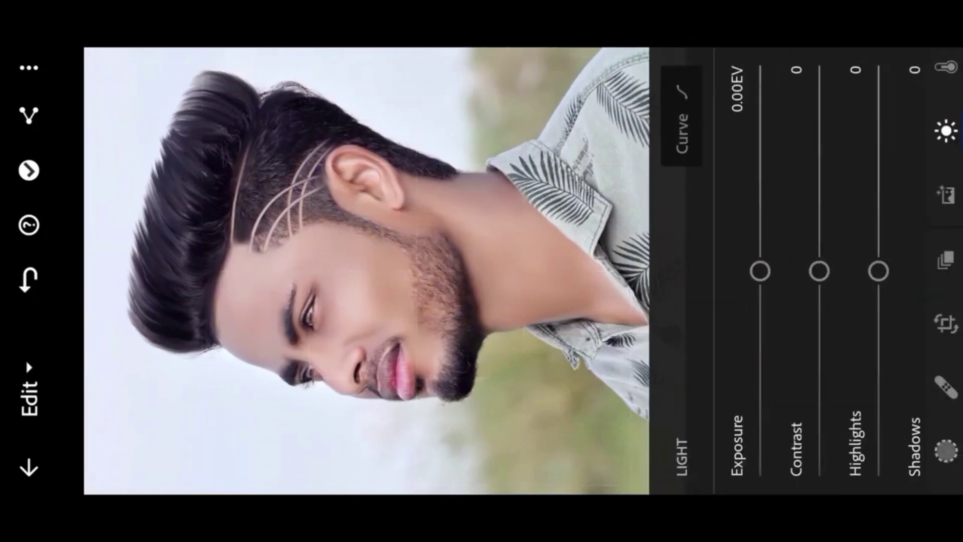
left_click(945, 276)
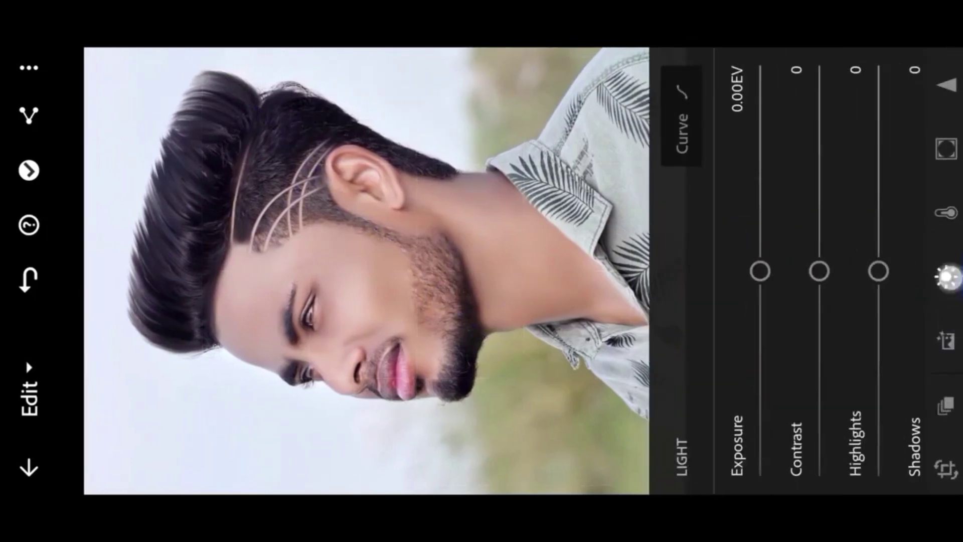
left_click(926, 213)
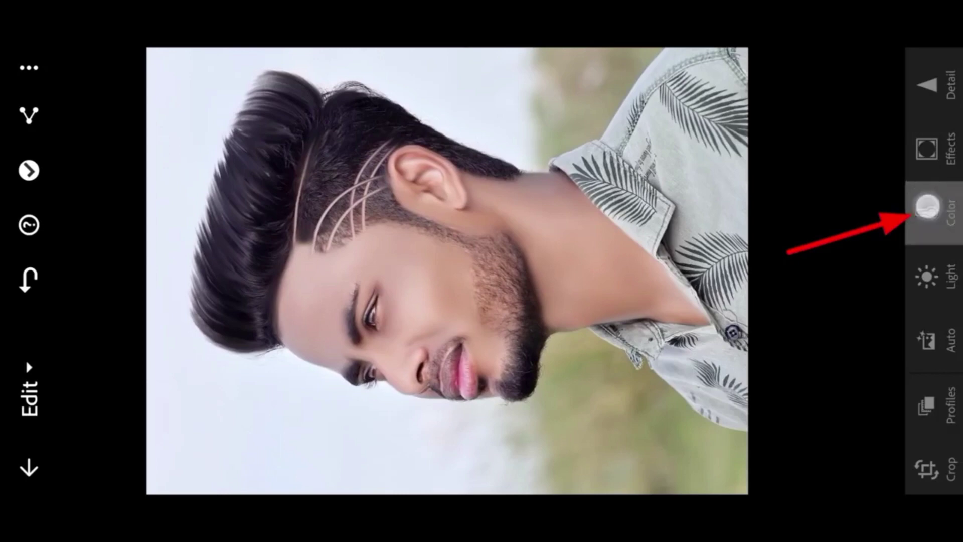
left_click(682, 88)
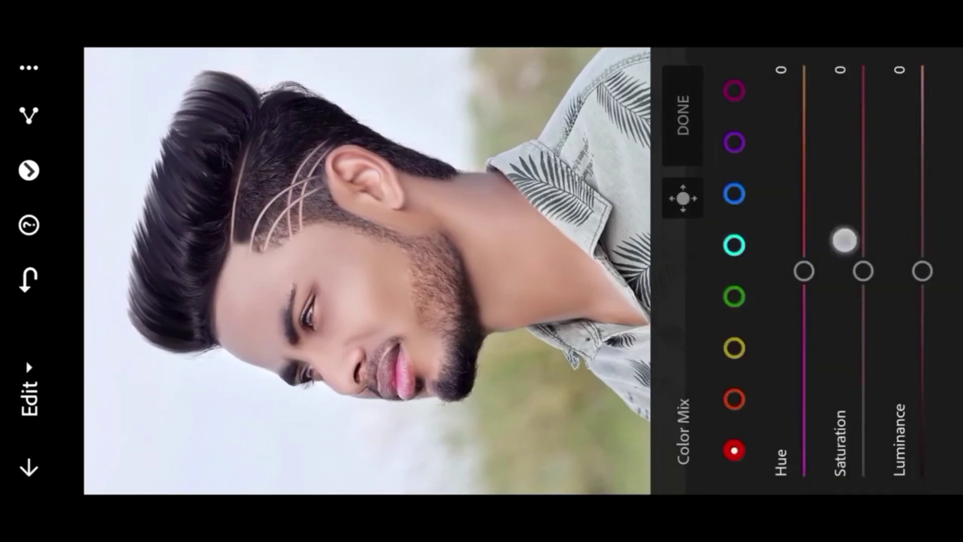
left_click_drag(845, 240, 836, 157)
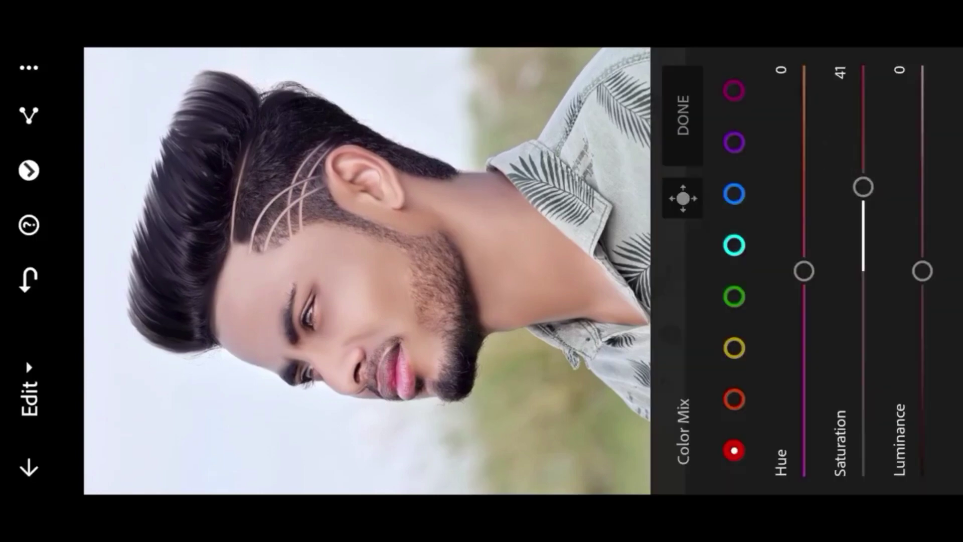
left_click(736, 384)
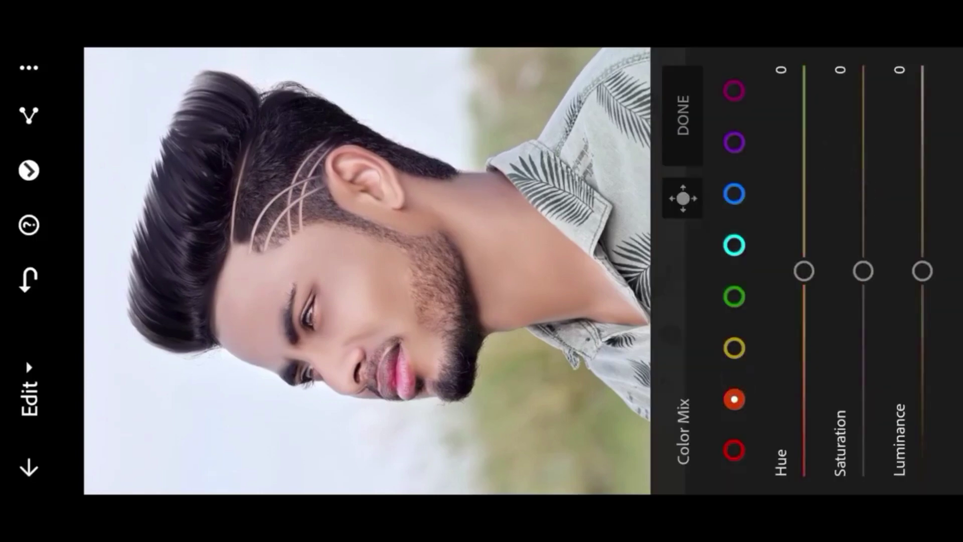
mouse_move(921, 271)
left_mouse_down()
mouse_move(900, 144)
mouse_move(903, 157)
left_mouse_up()
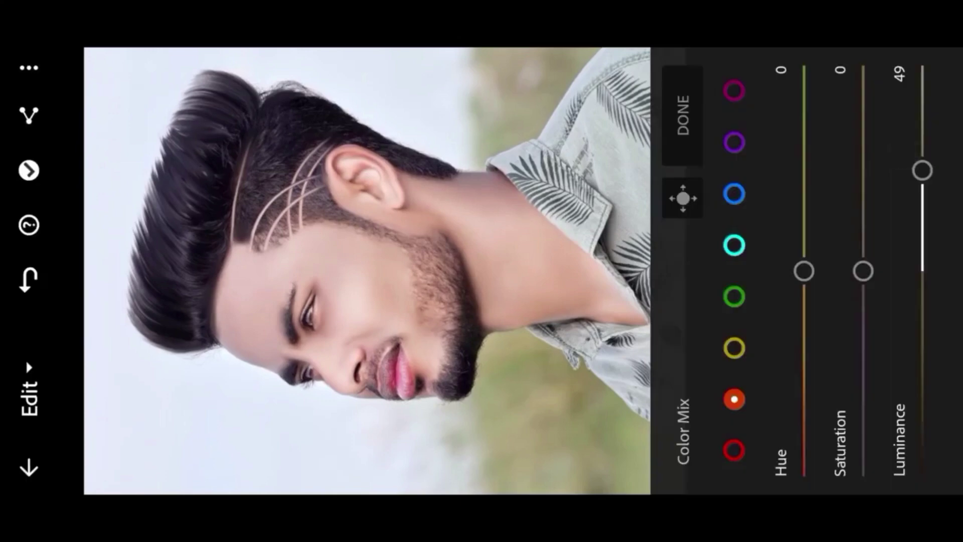
left_click_drag(871, 193, 863, 219)
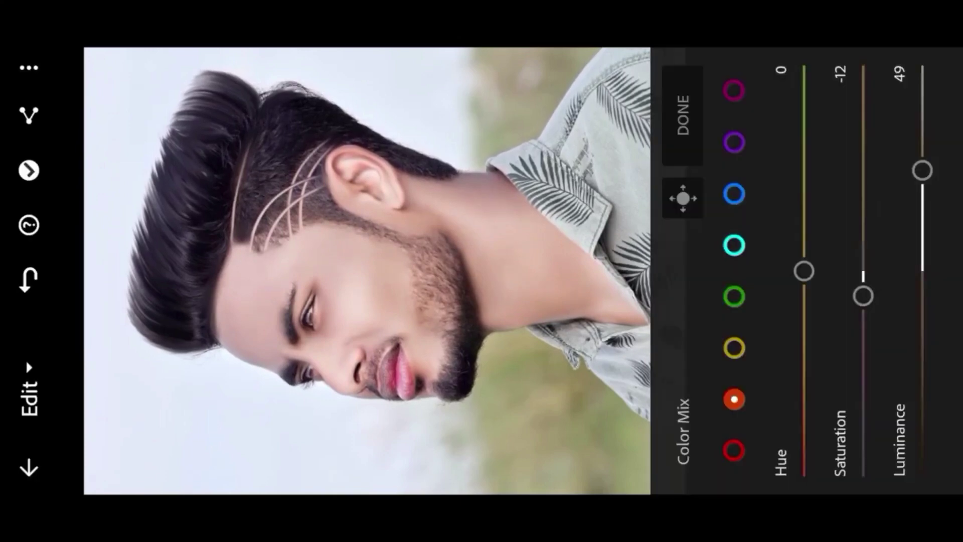
Set yellows and greens to hue -100, full desaturation and luminance about -29.
left_click(734, 348)
left_click_drag(862, 271, 862, 475)
left_click_drag(803, 271, 803, 475)
mouse_move(921, 271)
left_mouse_down()
mouse_move(912, 308)
mouse_move(912, 281)
left_mouse_up()
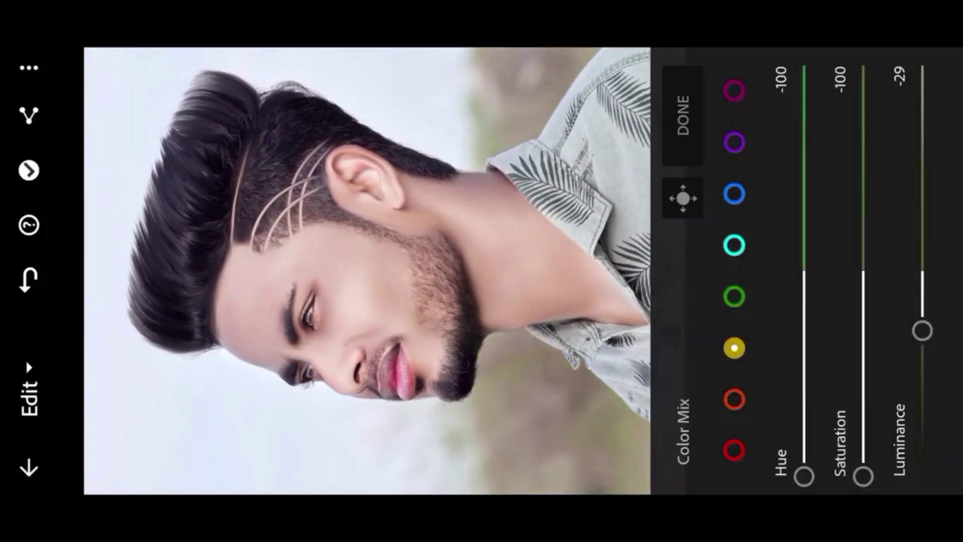
left_click(734, 295)
left_click_drag(803, 271, 803, 476)
mouse_move(863, 271)
left_mouse_down()
mouse_move(863, 476)
mouse_move(862, 243)
mouse_move(862, 475)
left_mouse_up()
mouse_move(921, 271)
left_mouse_down()
mouse_move(924, 359)
mouse_move(921, 329)
left_mouse_up()
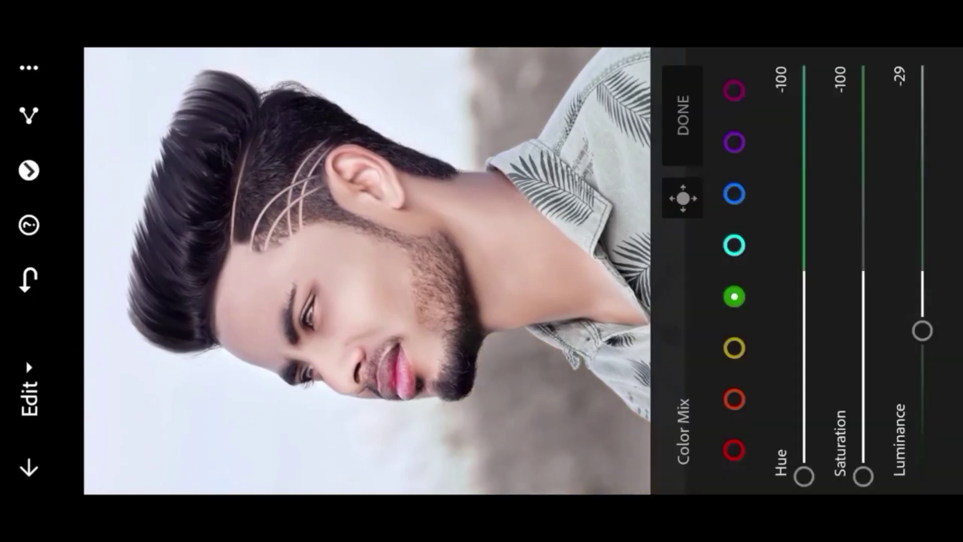
Shift cyan and blue hues toward -100 with saturation +100, darkening cyans to -25.
left_click(734, 244)
left_click_drag(803, 270, 804, 475)
left_click_drag(862, 271, 862, 65)
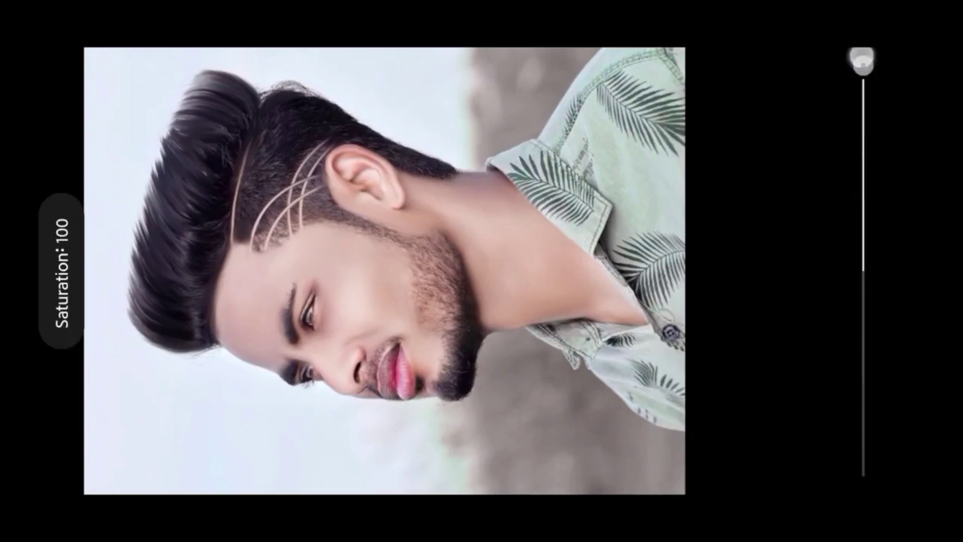
left_click_drag(922, 270, 922, 322)
left_click(732, 191)
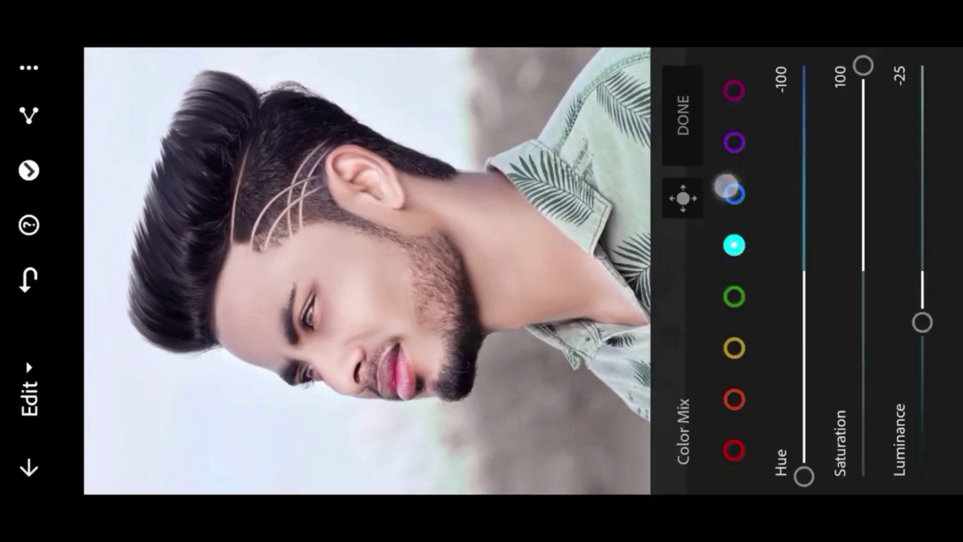
left_click_drag(803, 270, 805, 404)
left_click_drag(863, 271, 863, 65)
left_click_drag(922, 271, 917, 250)
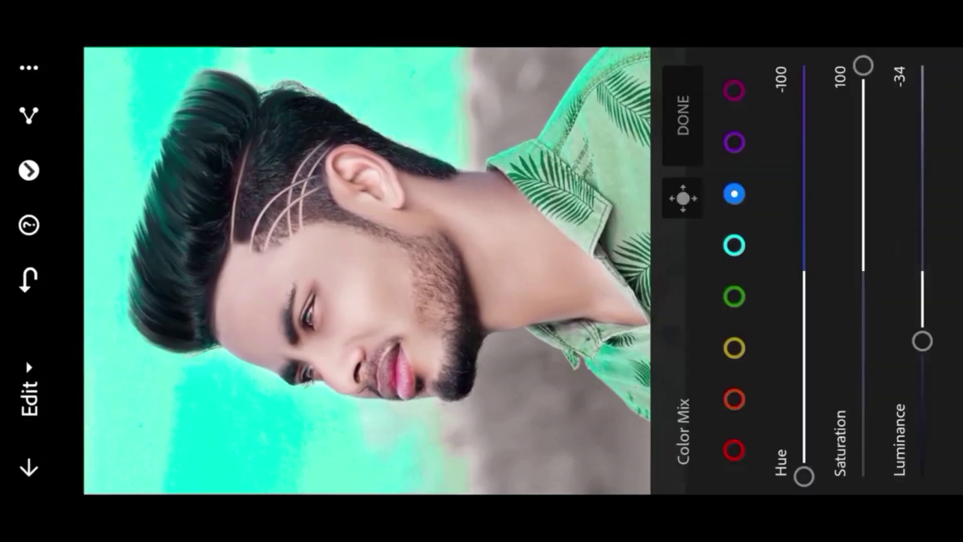
Set magenta to hue 62, saturation 42, luminance 14 and confirm the colour mix.
left_click(734, 90)
left_click_drag(803, 271, 796, 187)
mouse_move(862, 271)
left_mouse_down()
mouse_move(842, 133)
mouse_move(838, 161)
left_mouse_up()
mouse_move(922, 270)
left_mouse_down()
mouse_move(906, 215)
mouse_move(908, 238)
left_mouse_up()
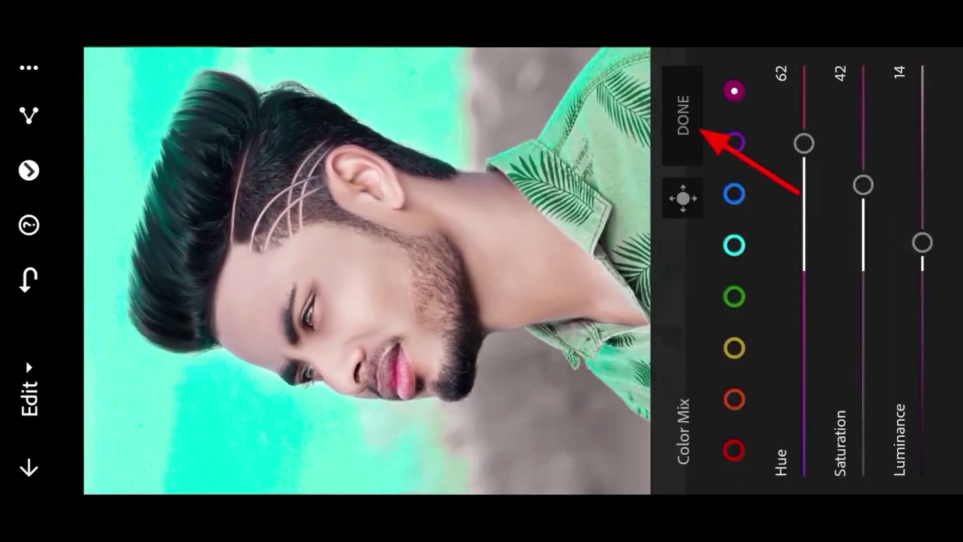
left_click(683, 119)
left_click(946, 213)
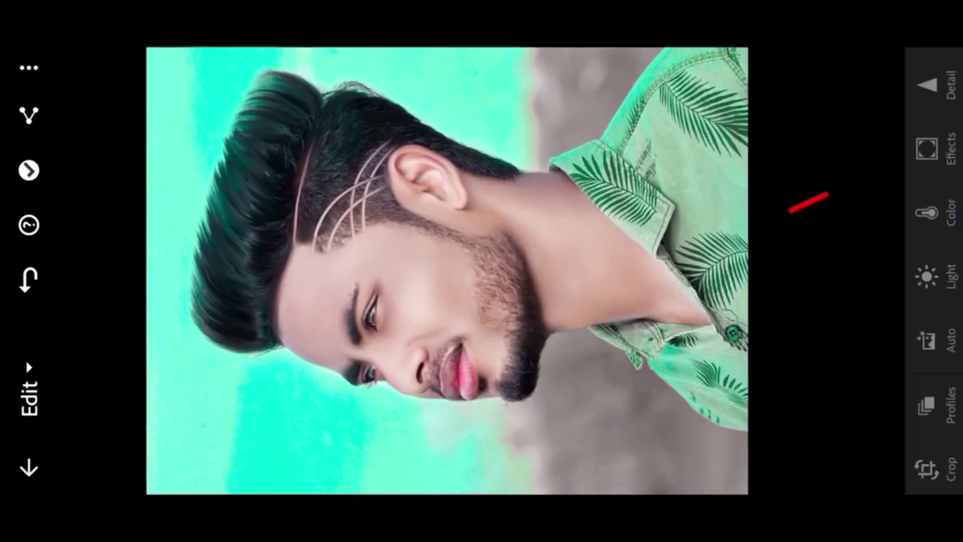
In Effects, set Texture to about 25 and Vignette to -35 with midpoint 31.
left_click(926, 148)
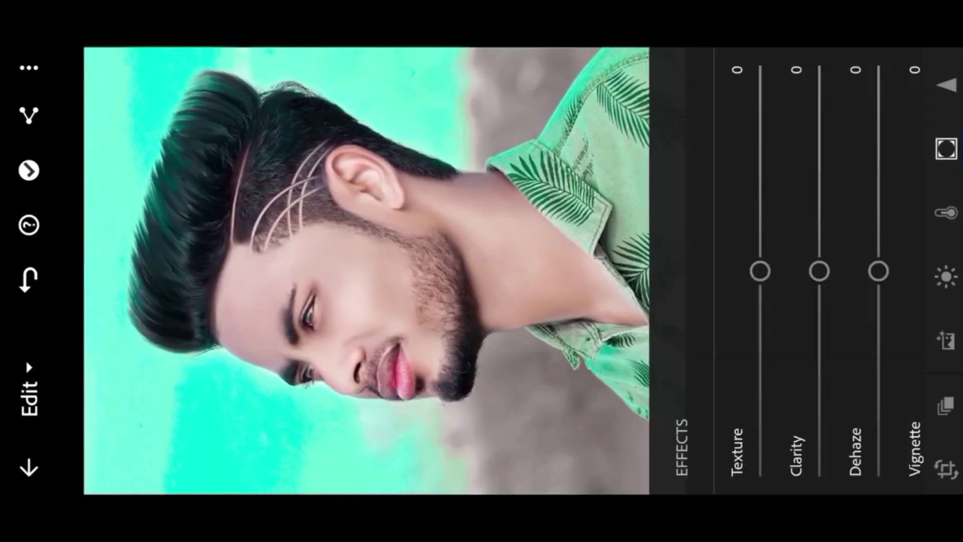
left_click_drag(759, 271, 752, 219)
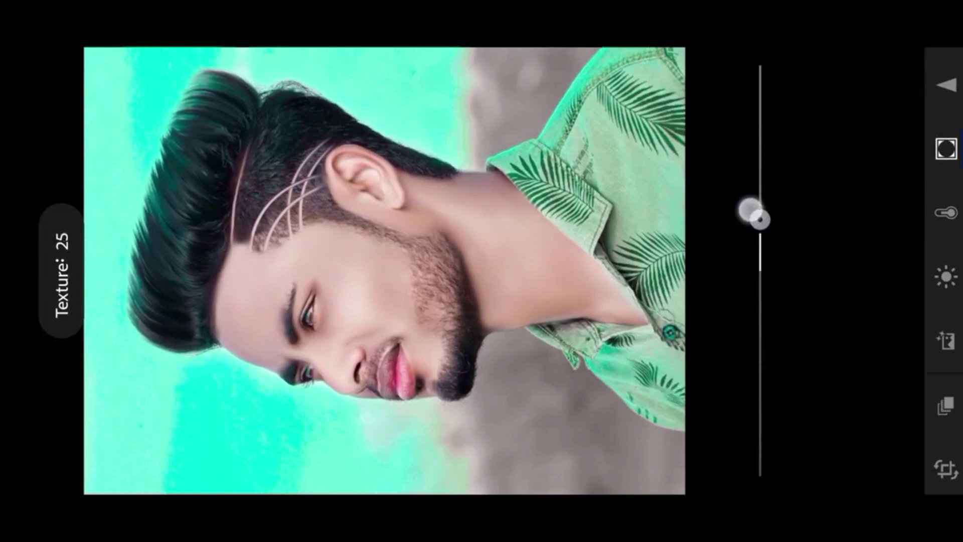
left_click_drag(822, 168, 671, 164)
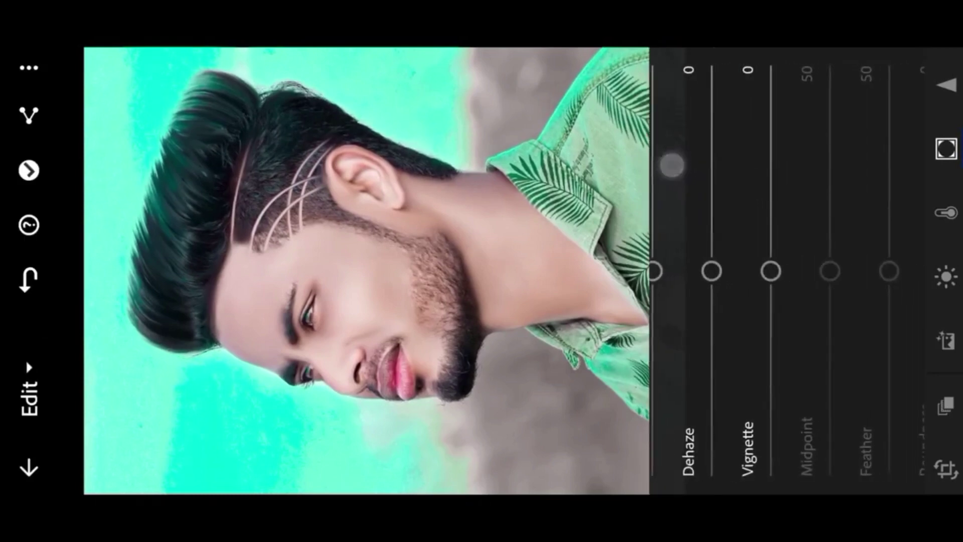
left_click_drag(771, 271, 771, 322)
left_click_drag(830, 271, 826, 320)
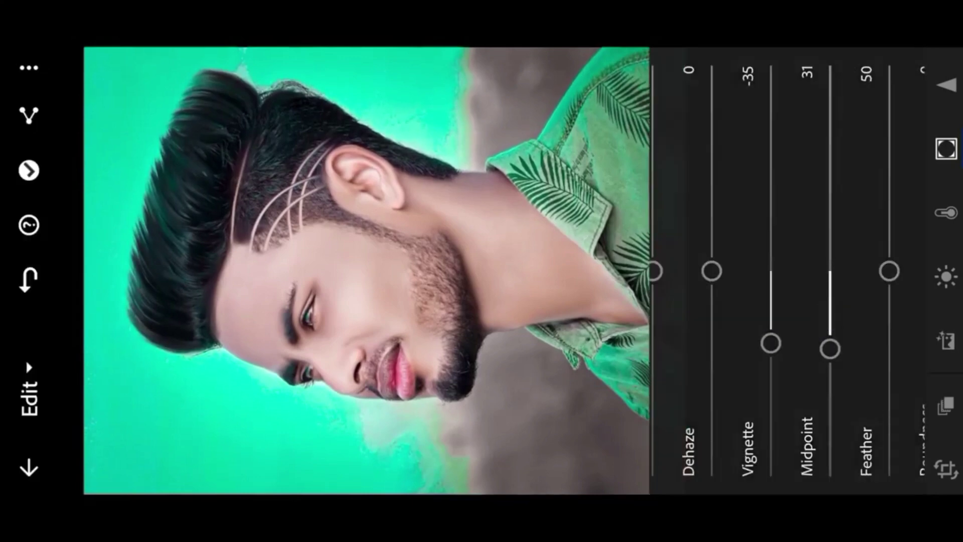